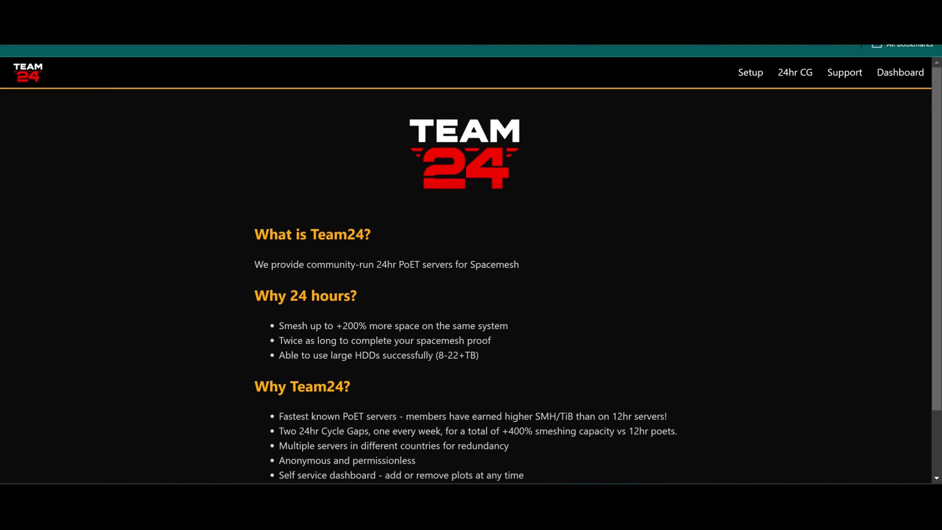
Step: Read through the Team24 benefits on the home page, open the join page and copy the login challenge
scroll(217, 223, "down", 2)
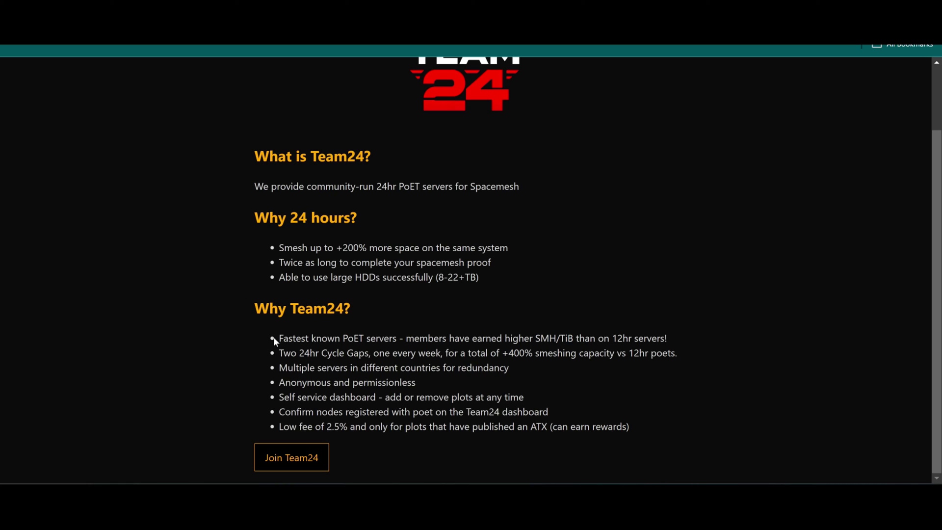
left_click_drag(279, 338, 400, 338)
left_click(393, 318)
scroll(244, 192, "up", 2)
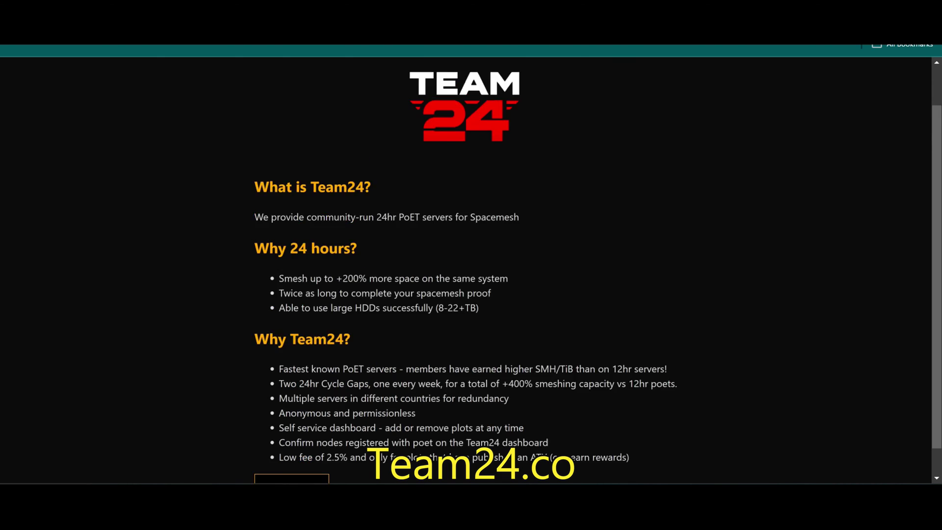
scroll(407, 287, "down", 2)
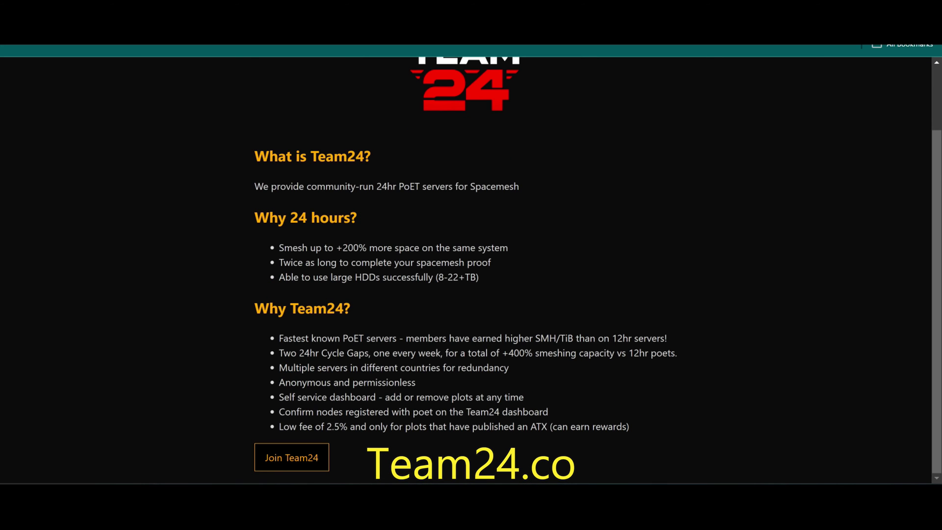
left_click(297, 467)
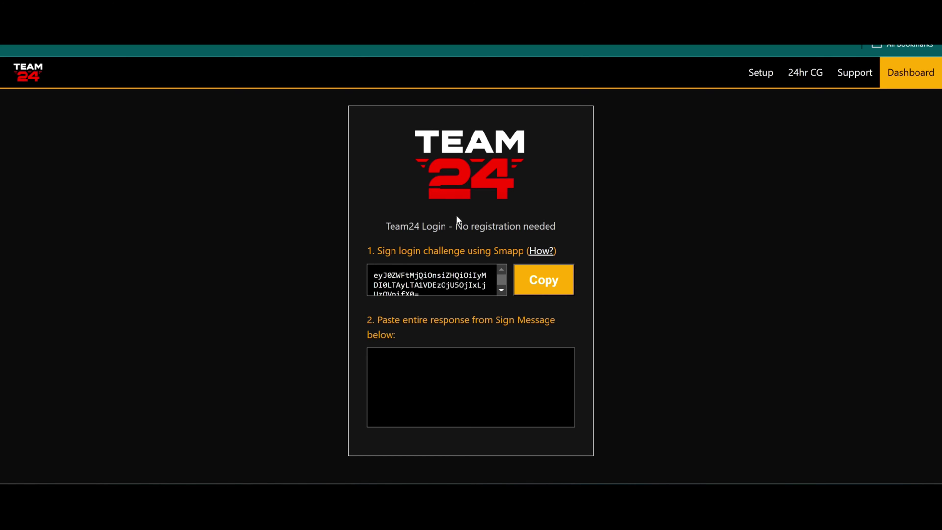
left_click(542, 290)
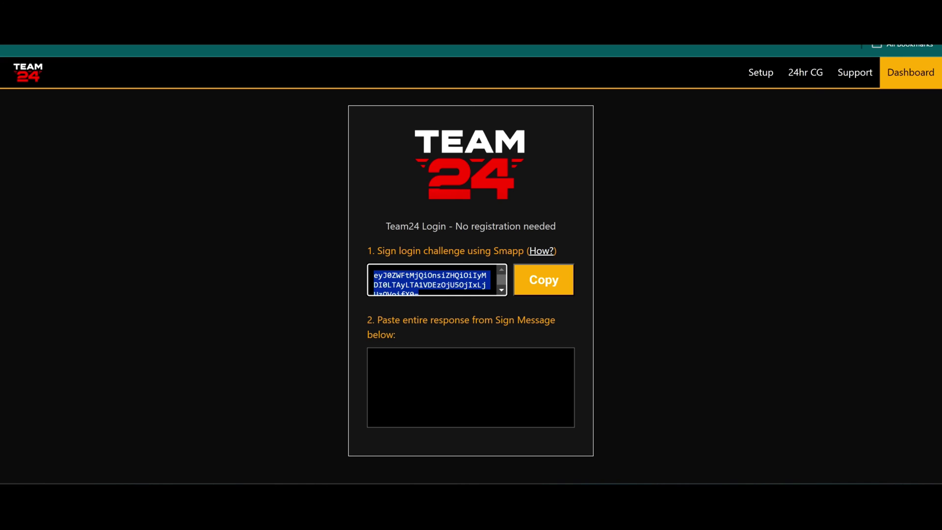
Step: Switch to the Spacemesh wallet app, check the network sync status, then sign the pasted login challenge with the main account and copy the response
key("alt+Tab")
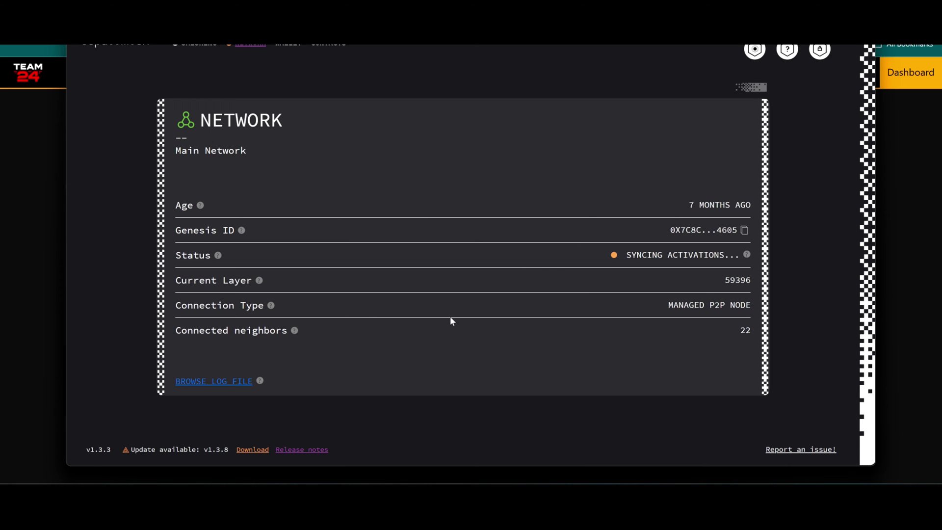
left_click_drag(627, 256, 714, 255)
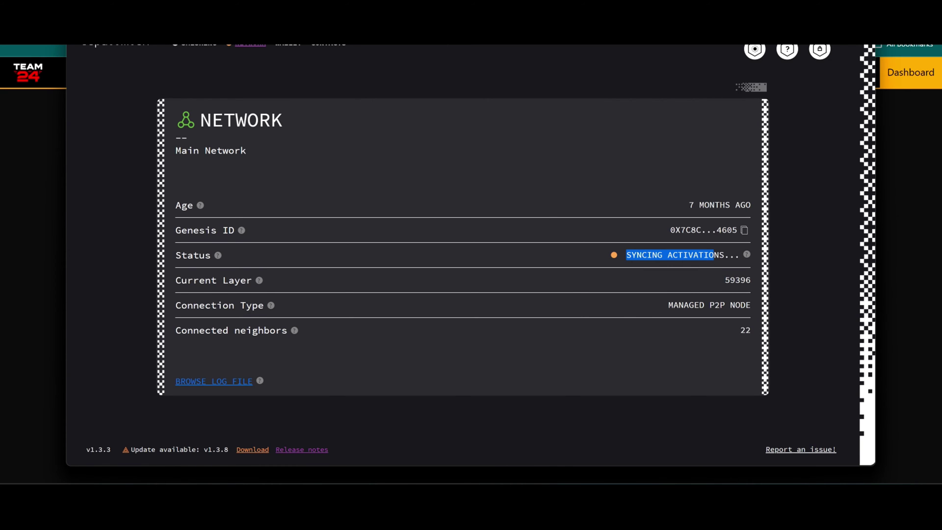
scroll(295, 58, "up", 1)
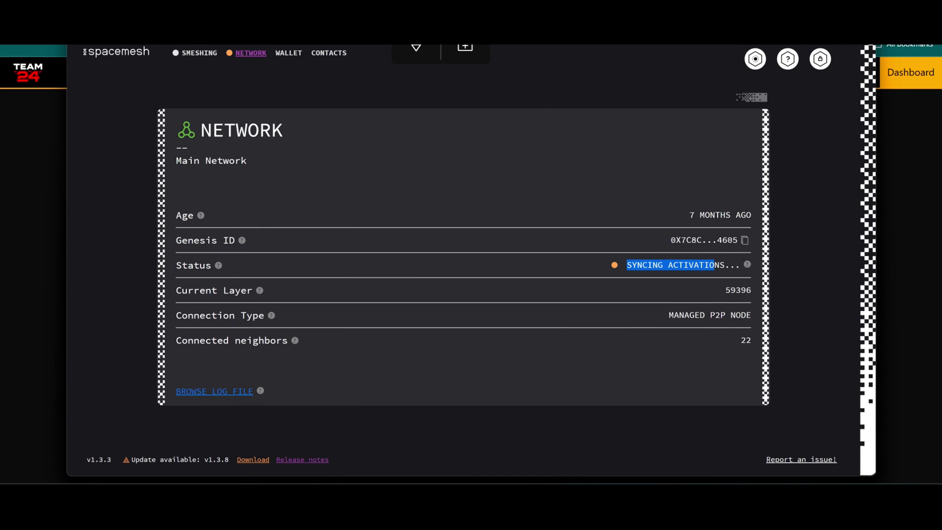
left_click(295, 58)
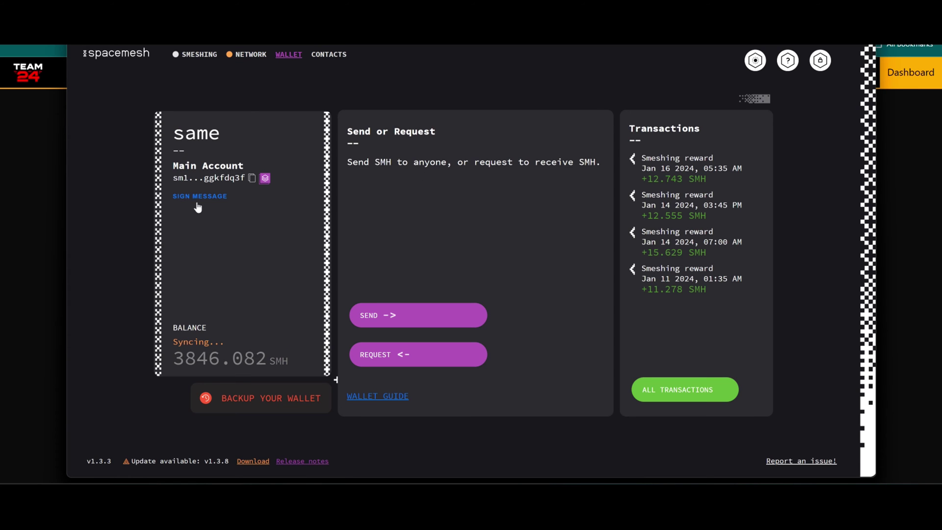
left_click(199, 197)
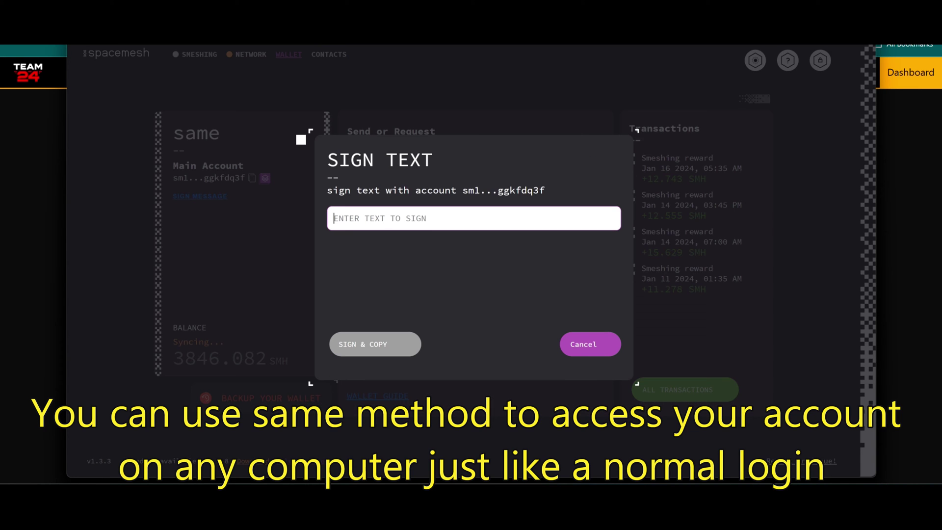
key("ctrl+v")
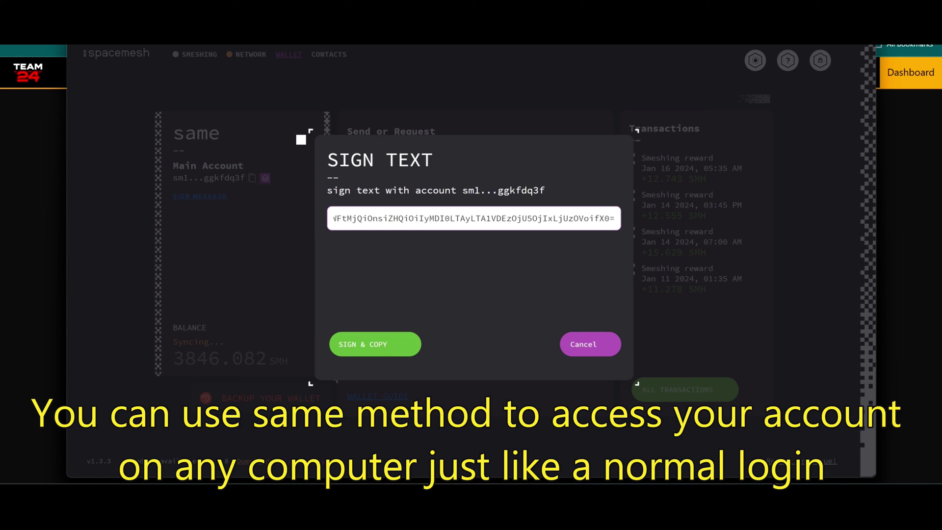
left_click(372, 345)
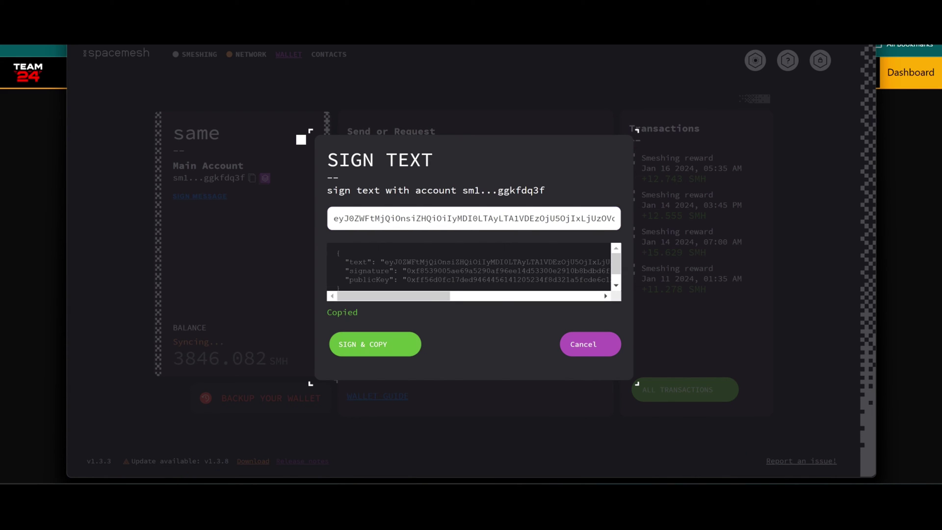
Step: Return to the Team24 login page and log in by pasting the entire signed response from Sign Message
left_click(25, 202)
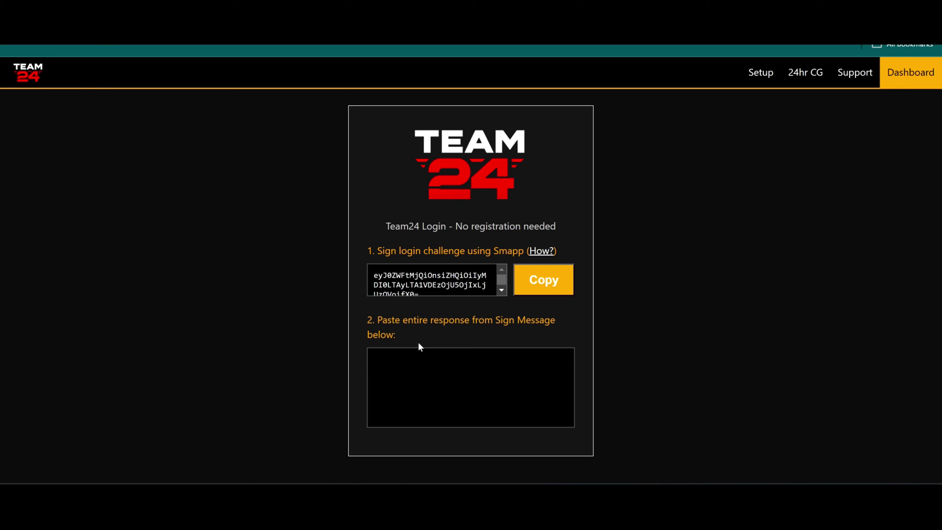
left_click(371, 353)
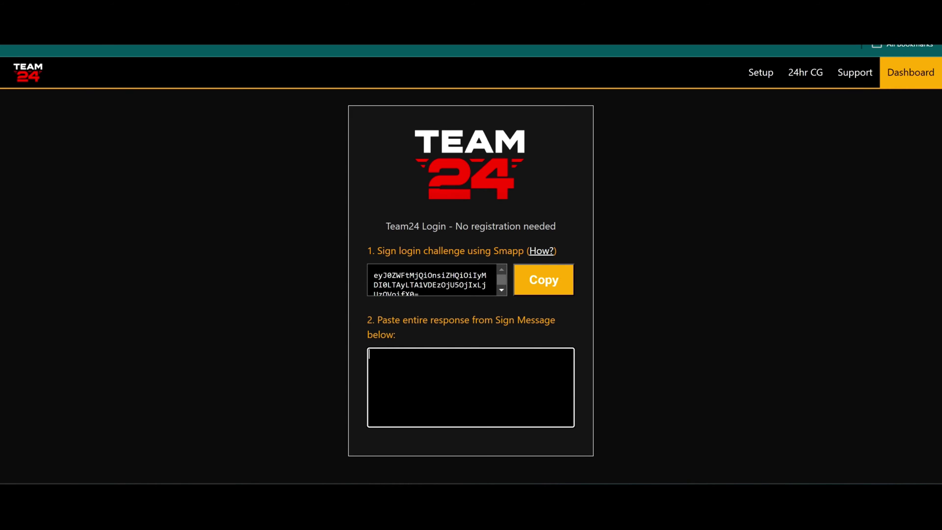
key("ctrl+v")
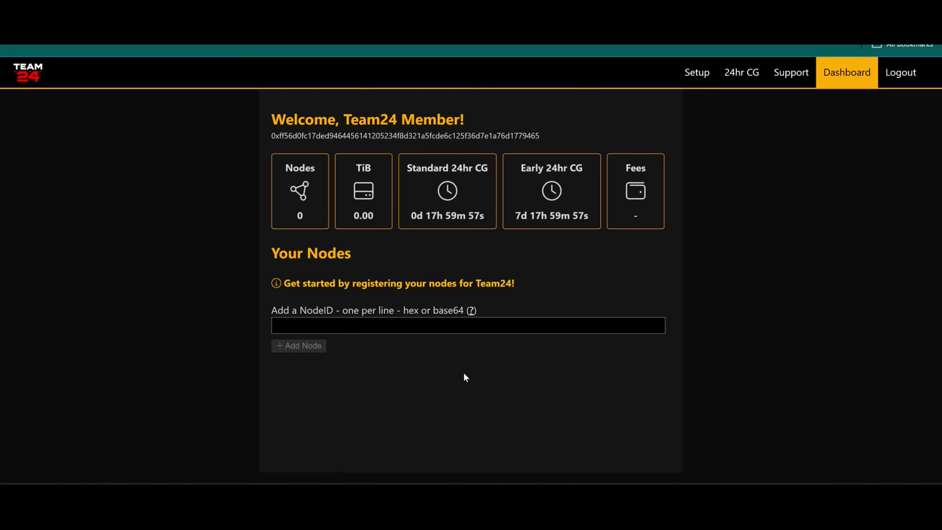
Step: Switch to the Node Curl terminal and select the hex version of the node ID for copying
left_click(276, 326)
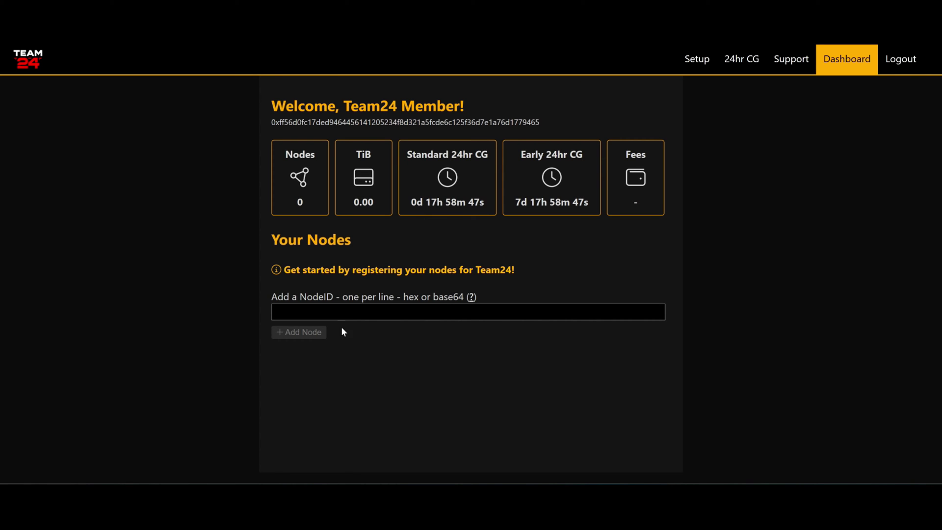
left_click(365, 312)
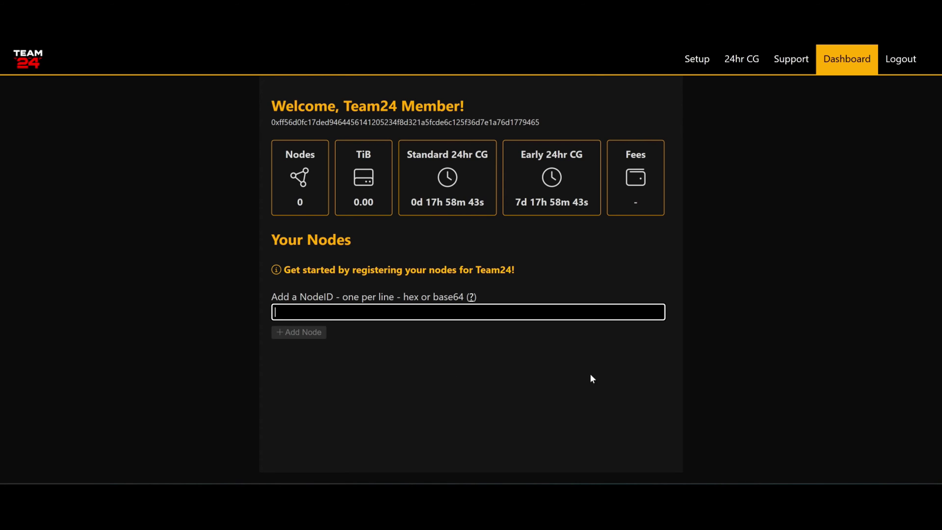
key("alt+Tab")
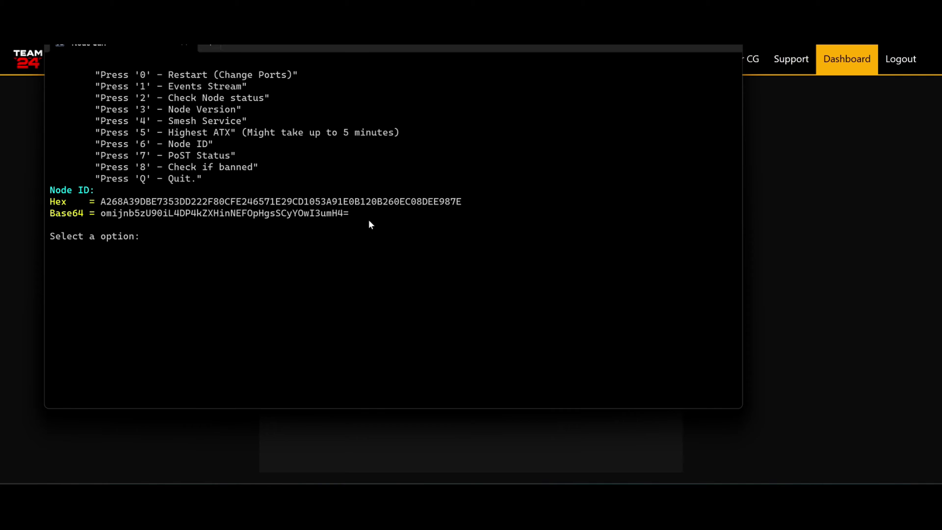
left_click_drag(370, 47, 374, 82)
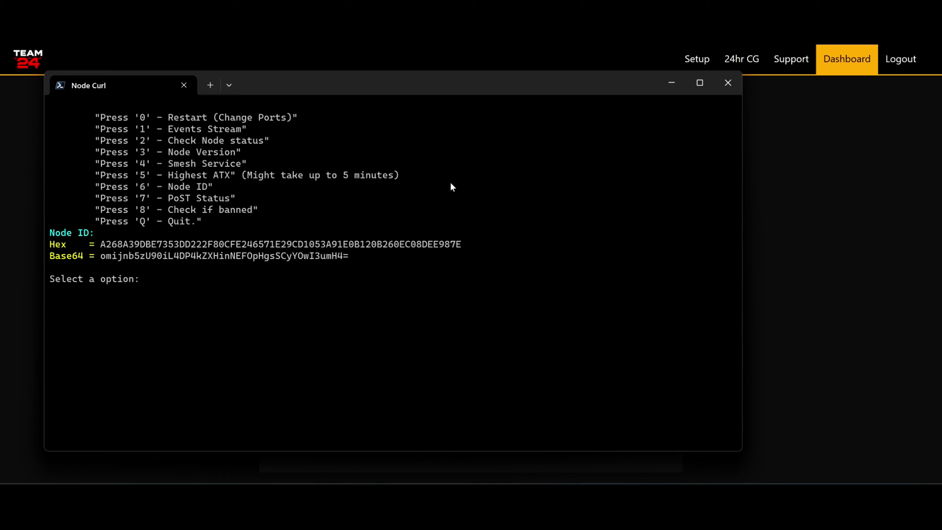
type("8")
key("Return")
double_click(217, 245)
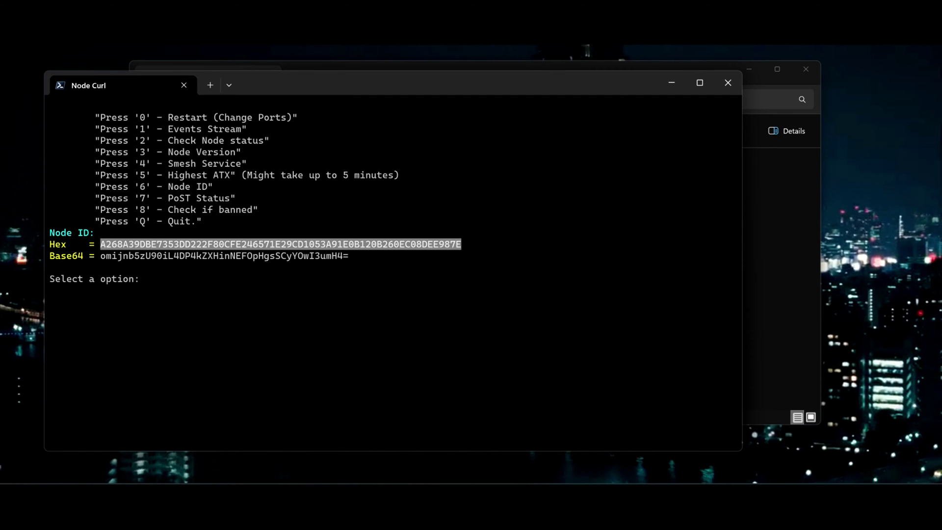
Step: Open key.bin from the Post folder of test1 in Notepad++, highlight the final portion of the key, and close the file
key("super+e")
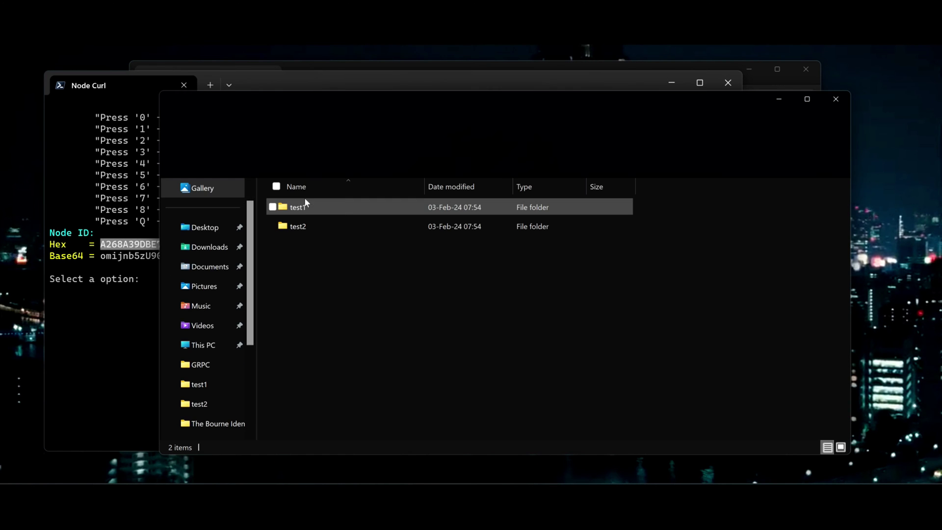
double_click(297, 207)
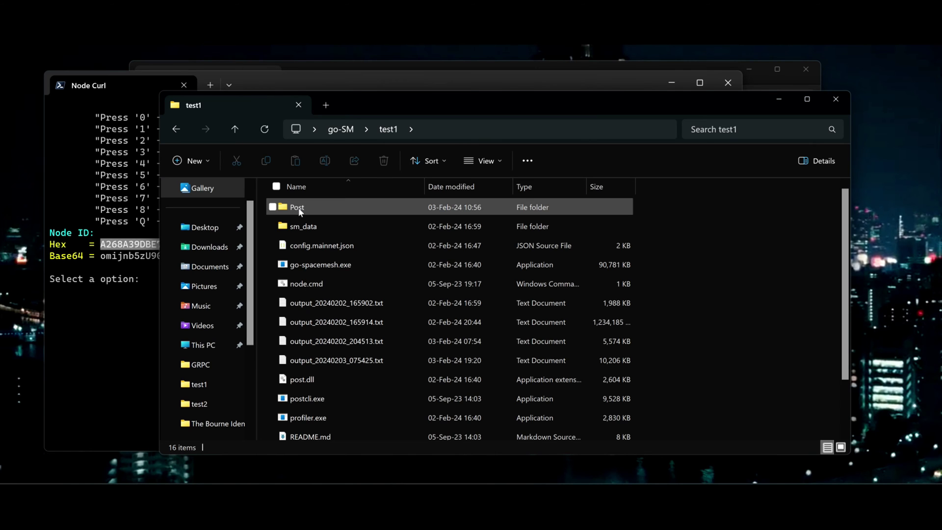
double_click(299, 209)
double_click(299, 209)
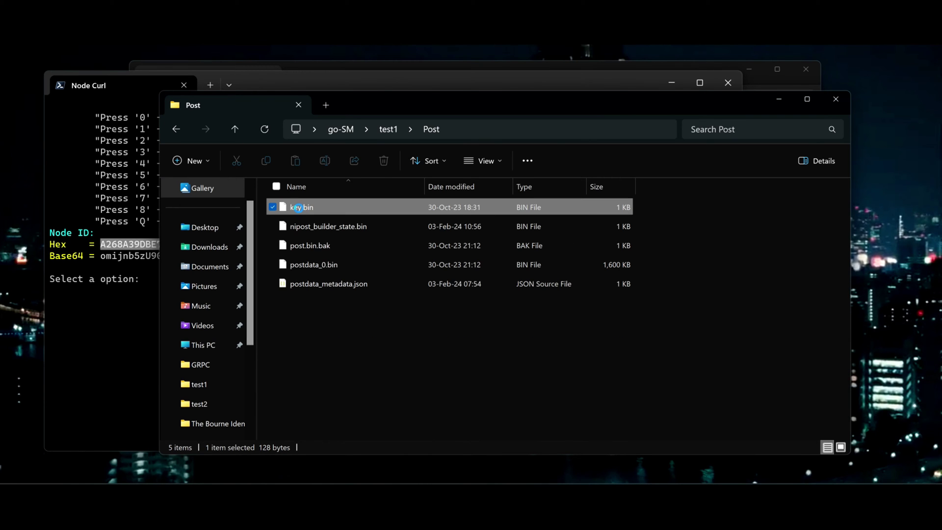
right_click(298, 208)
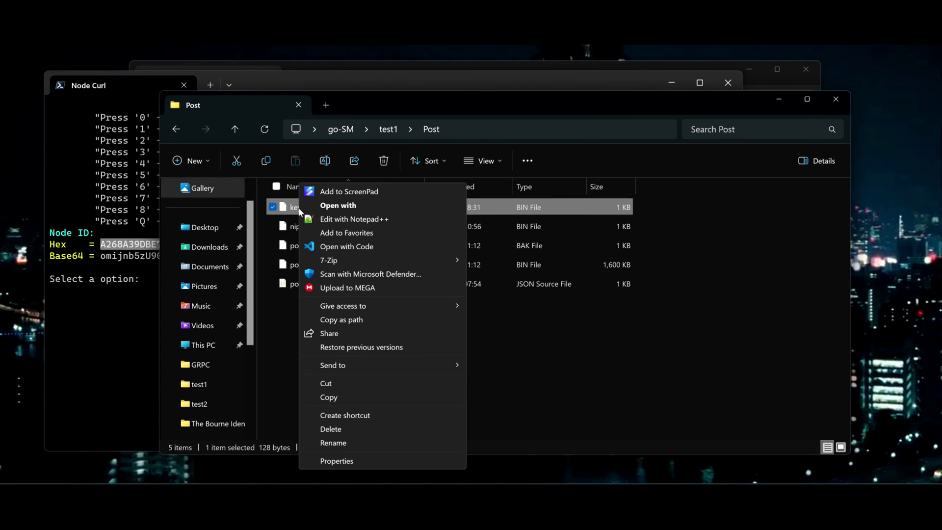
left_click(339, 221)
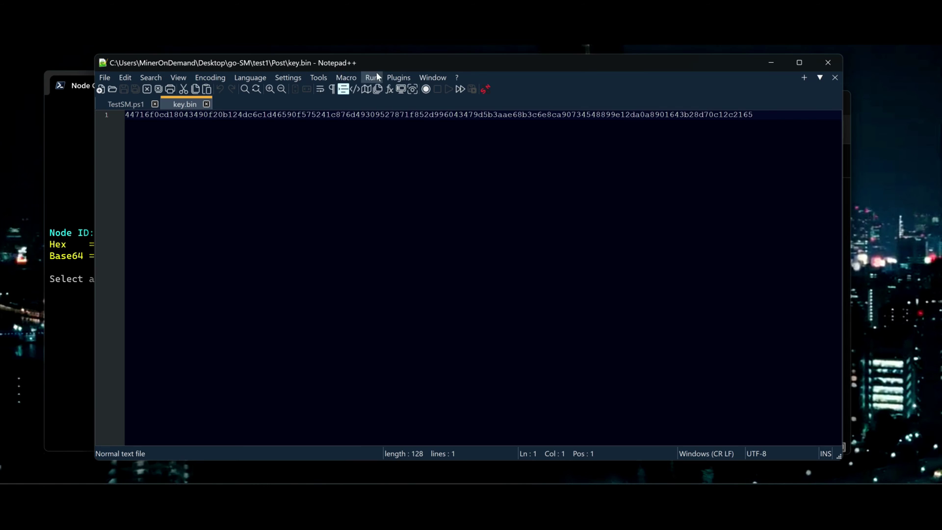
left_click_drag(754, 115, 483, 115)
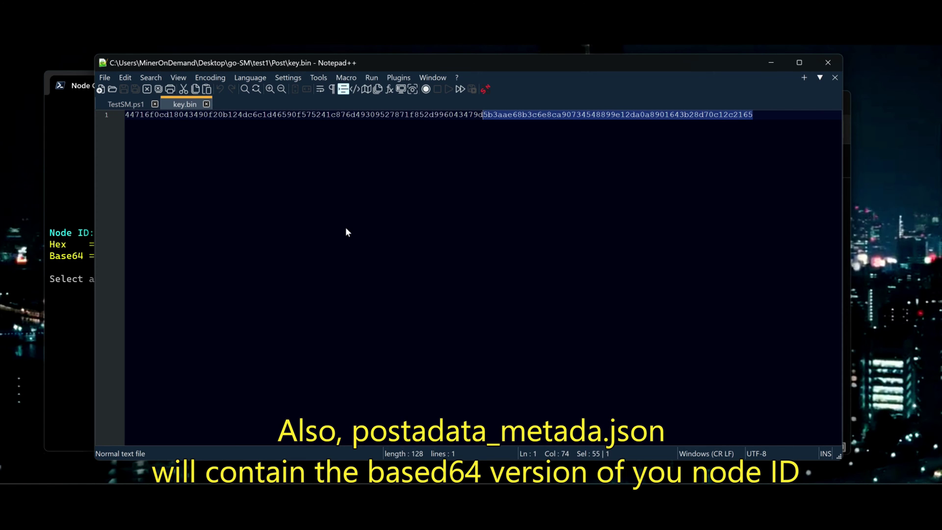
left_click(834, 62)
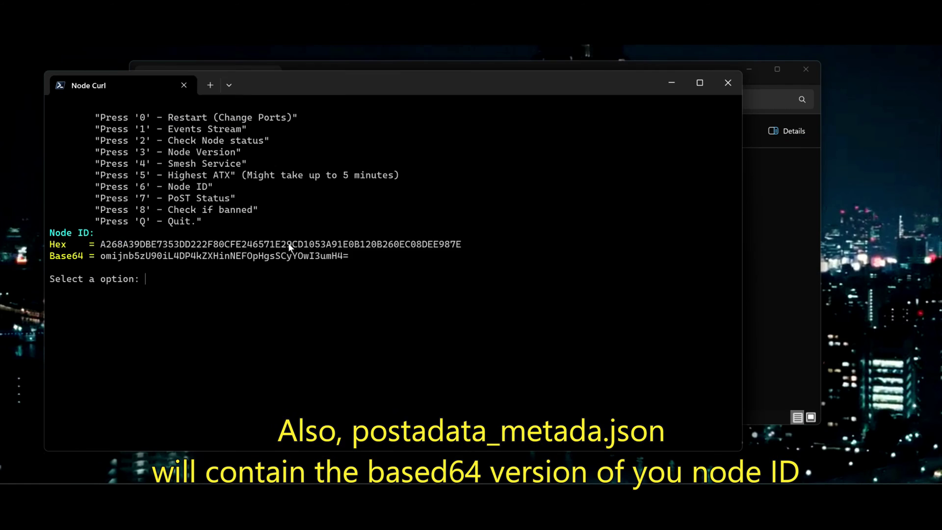
Step: Return to the Team24 dashboard and register the node by pasting its copied hex node ID
left_click(671, 87)
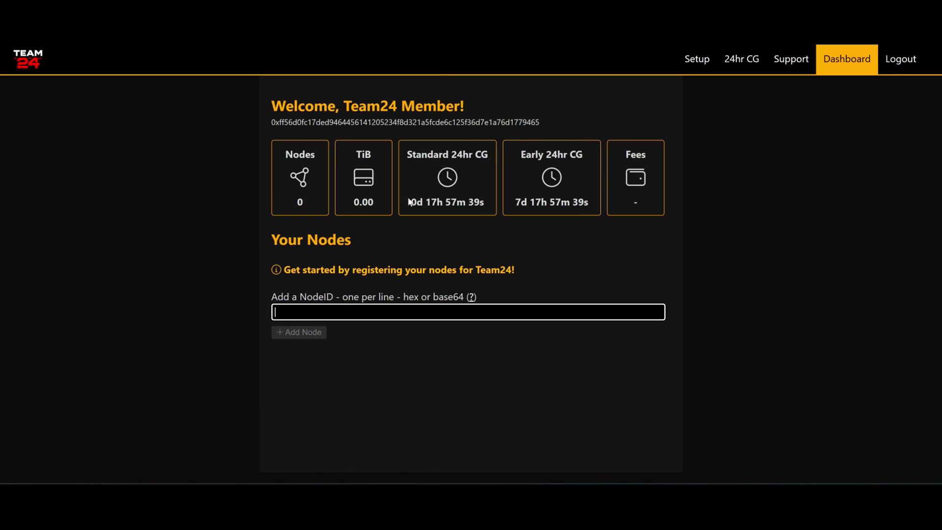
right_click(321, 313)
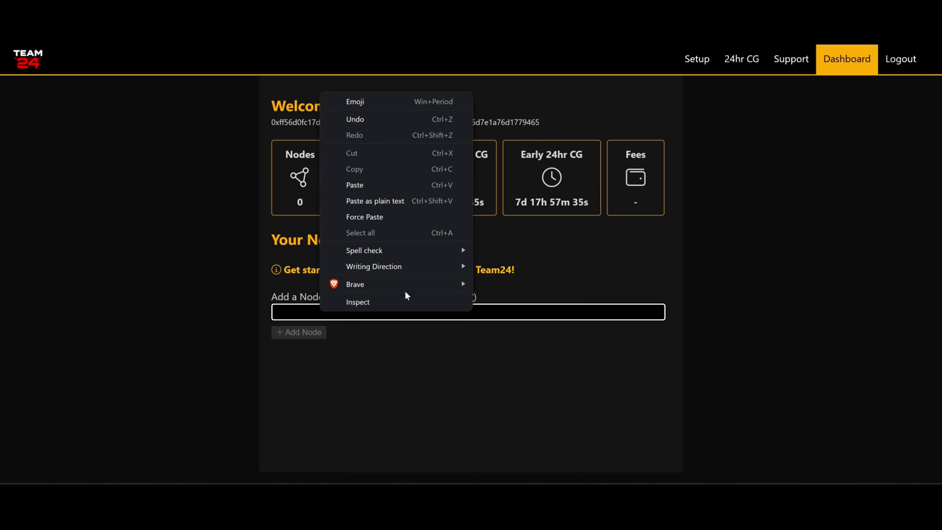
left_click(374, 185)
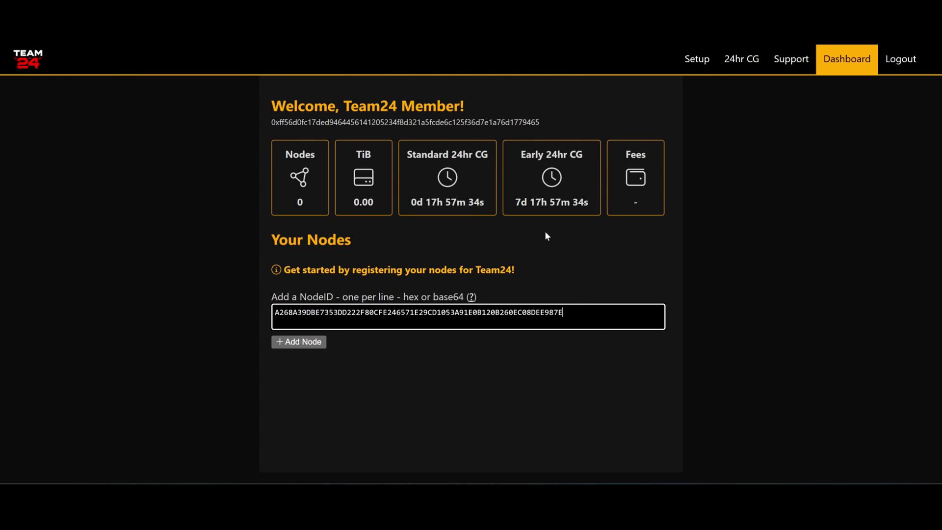
left_click(296, 345)
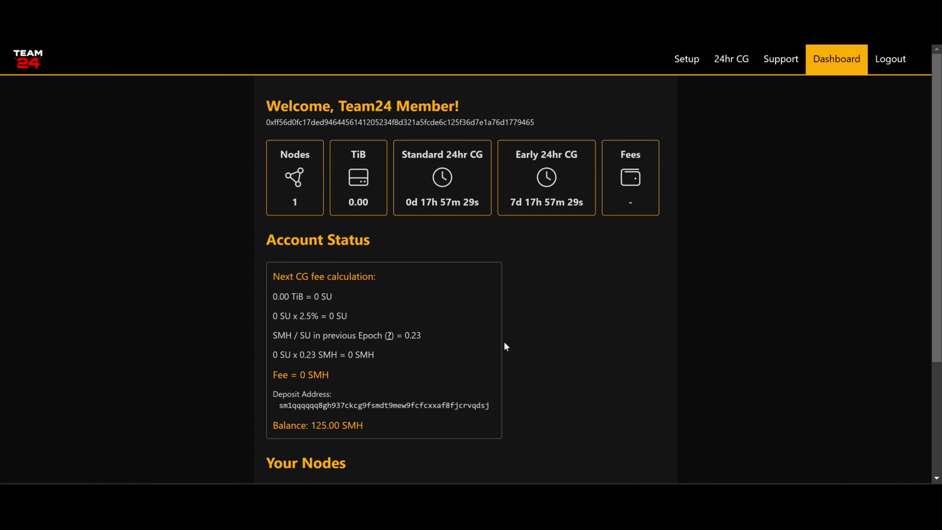
Step: Review the node entry and Account Status on the Team24 dashboard, highlighting the TiB, percentage, previous-epoch and balance figures
scroll(505, 341, "down", 3)
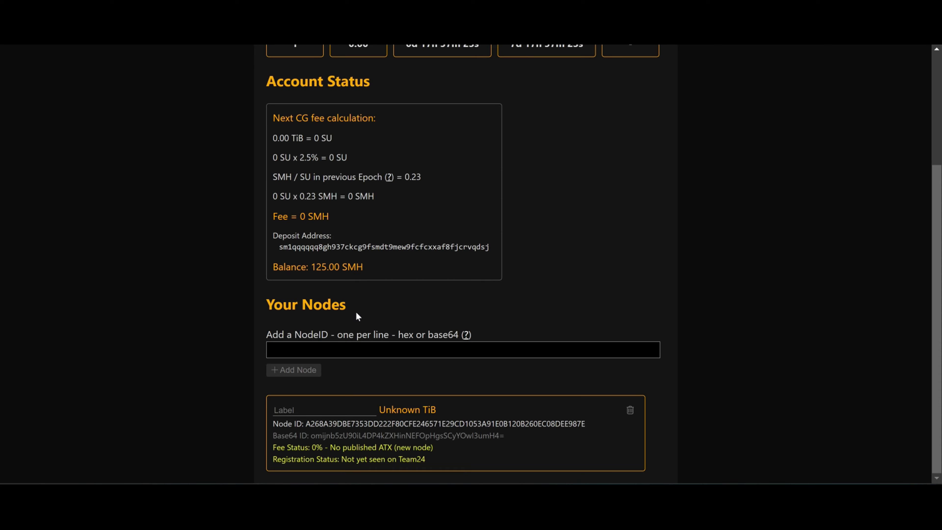
scroll(359, 314, "up", 3)
scroll(461, 265, "down", 3)
scroll(376, 324, "up", 1)
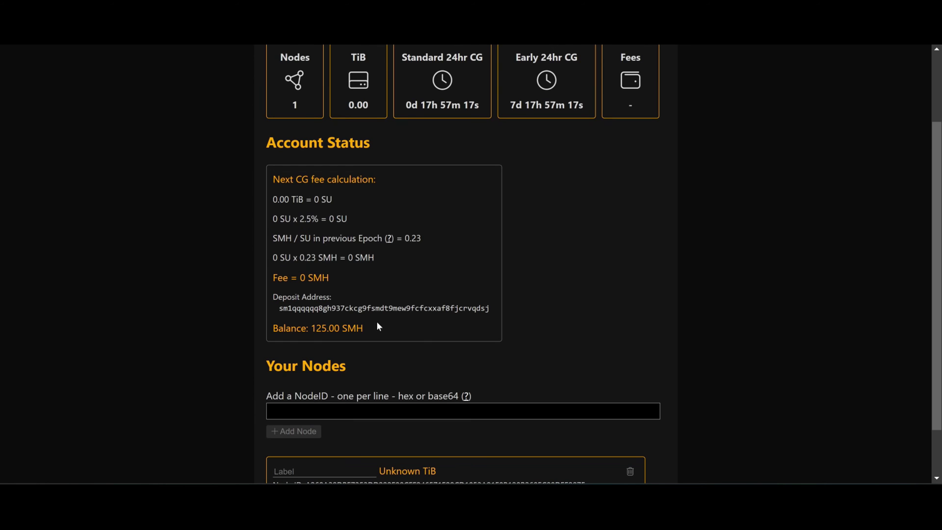
triple_click(303, 199)
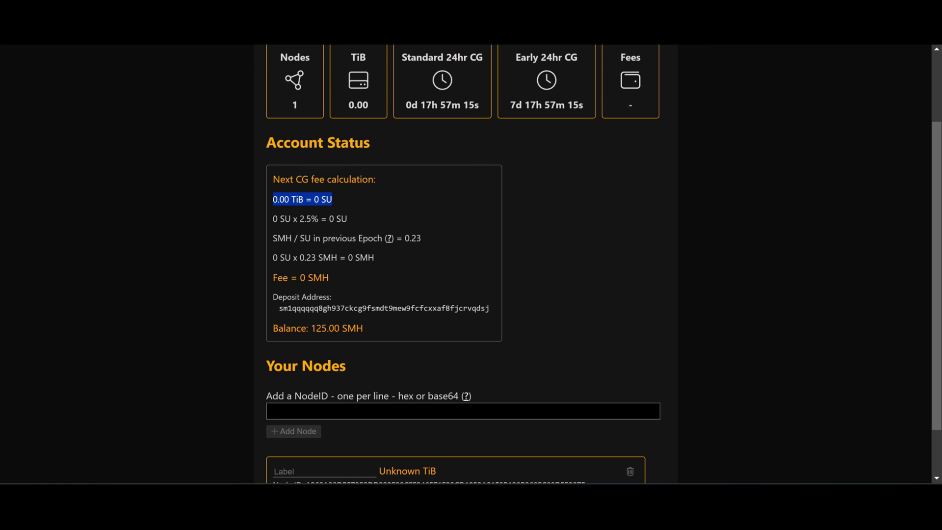
triple_click(309, 219)
left_click_drag(273, 238, 402, 238)
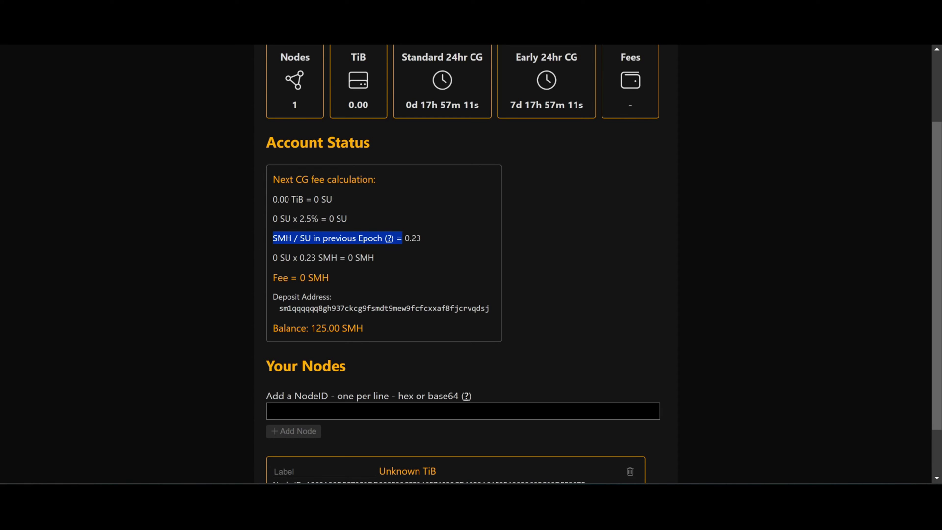
left_click(305, 342)
left_click_drag(312, 328, 378, 329)
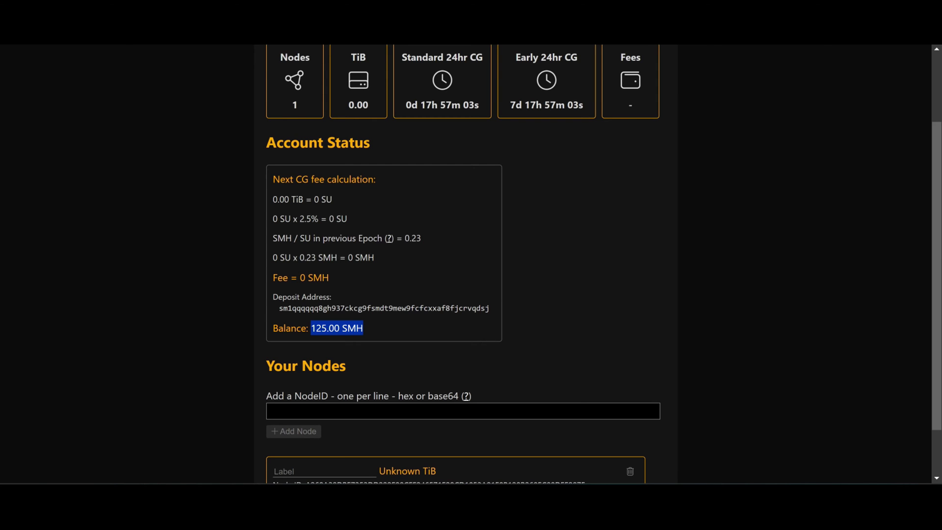
scroll(471, 266, "up", 2)
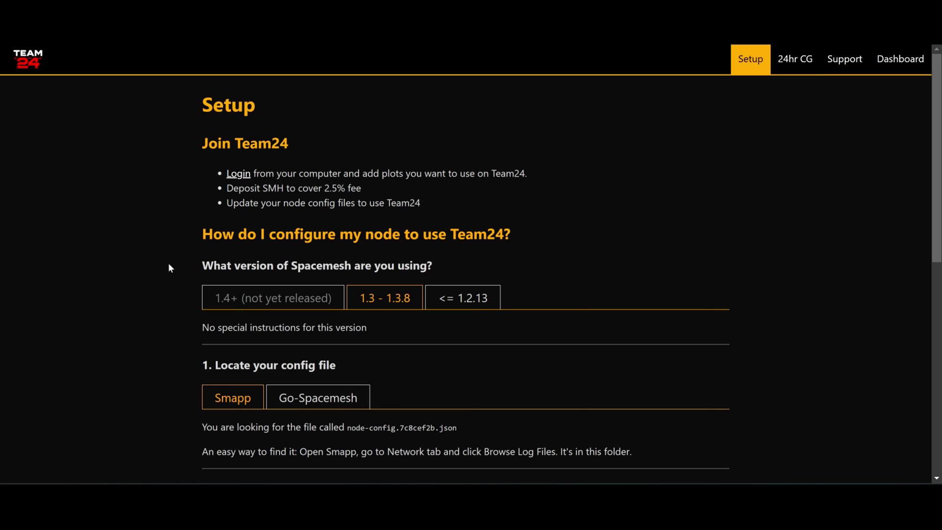
Step: On the Team24 Setup page, view the Go-Spacemesh instructions for locating the config file and highlight the --config argument
scroll(189, 233, "down", 4)
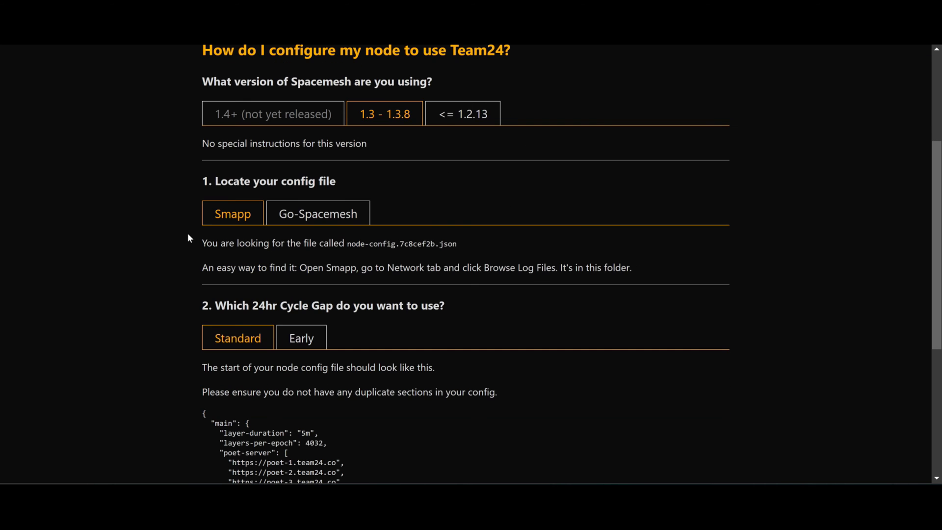
scroll(182, 230, "down", 1)
scroll(181, 230, "up", 1)
left_click(318, 219)
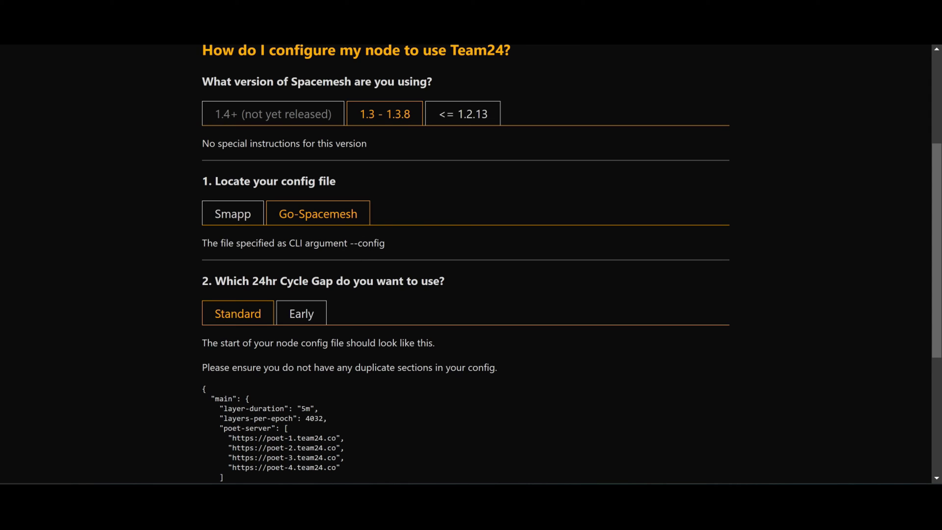
left_click_drag(350, 243, 405, 247)
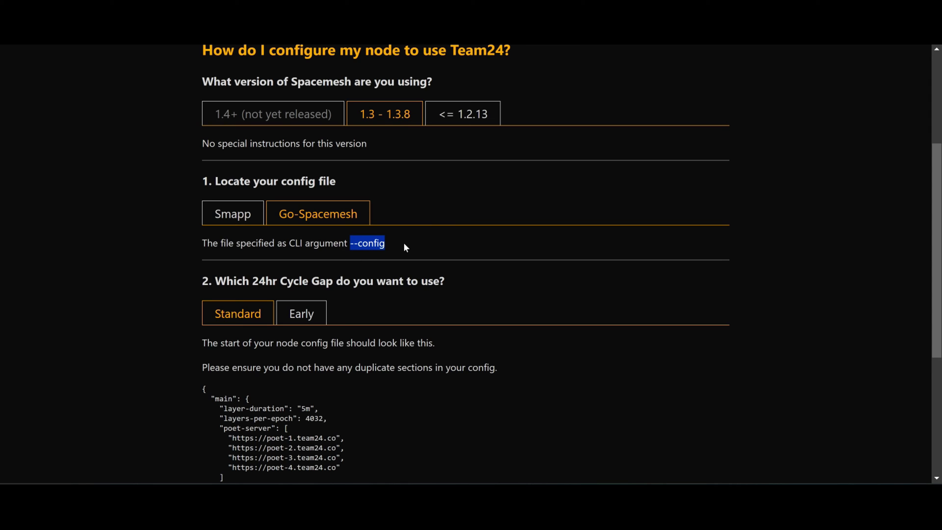
scroll(405, 243, "up", 1)
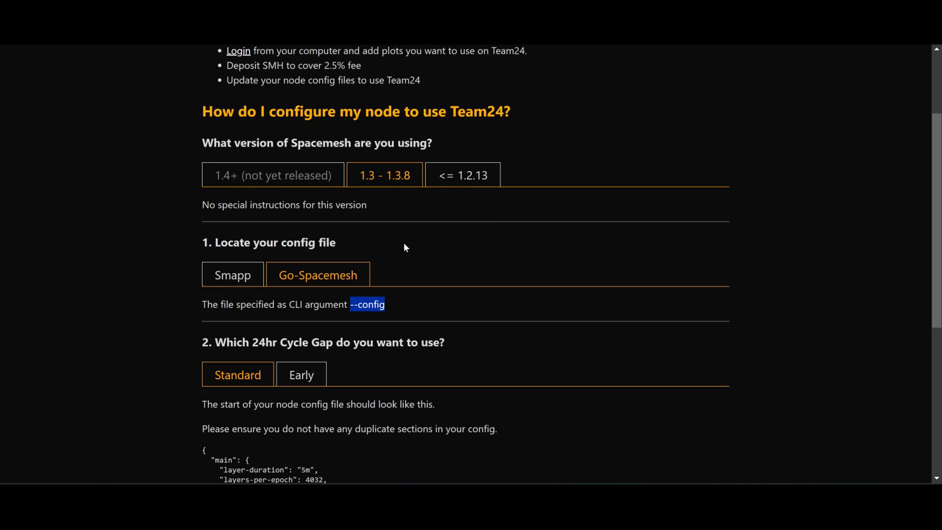
scroll(404, 247, "down", 1)
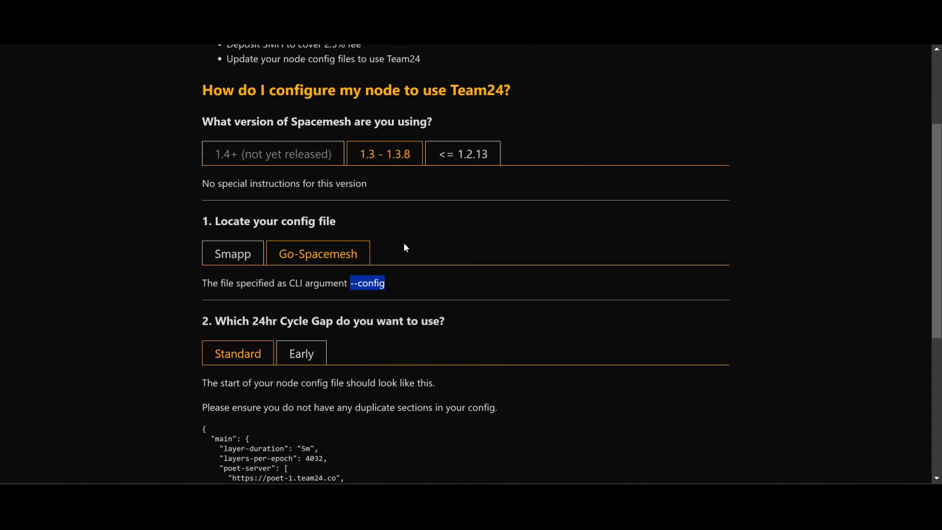
Step: Check the setup note for Spacemesh version 1.4+, highlight its warning, and return to the 1.3 - 1.3.8 instructions
left_click(383, 120)
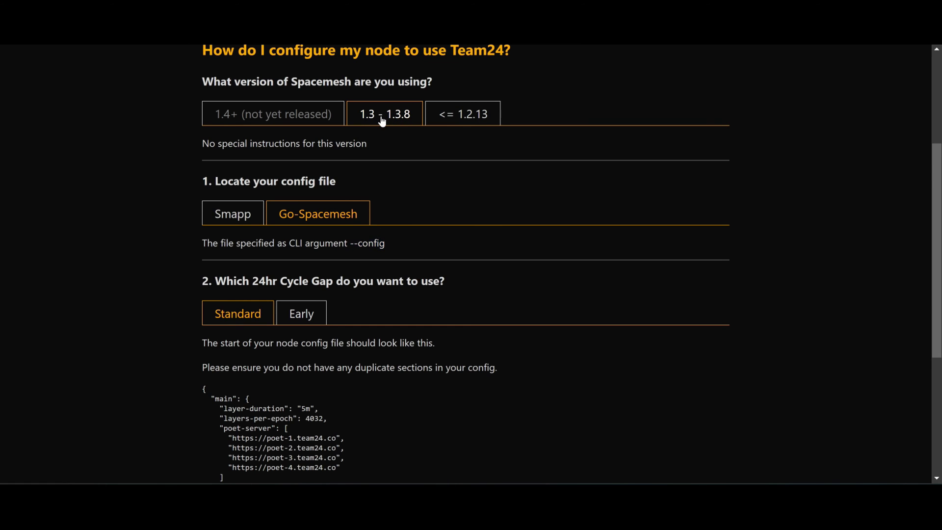
left_click(274, 120)
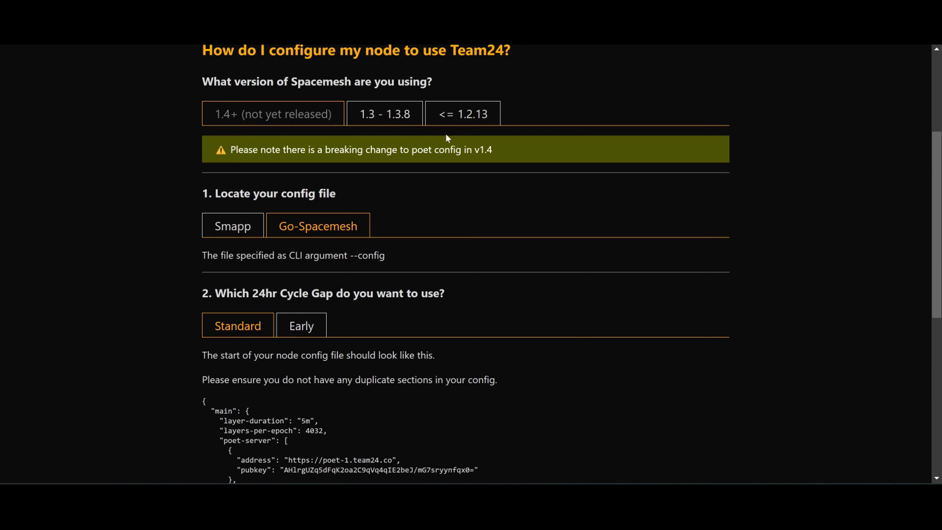
left_click_drag(392, 150, 527, 155)
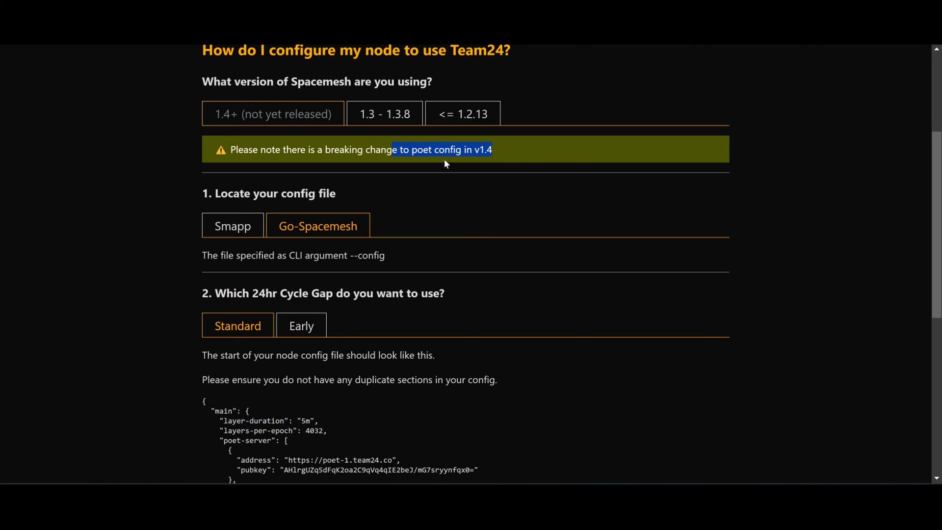
left_click(369, 117)
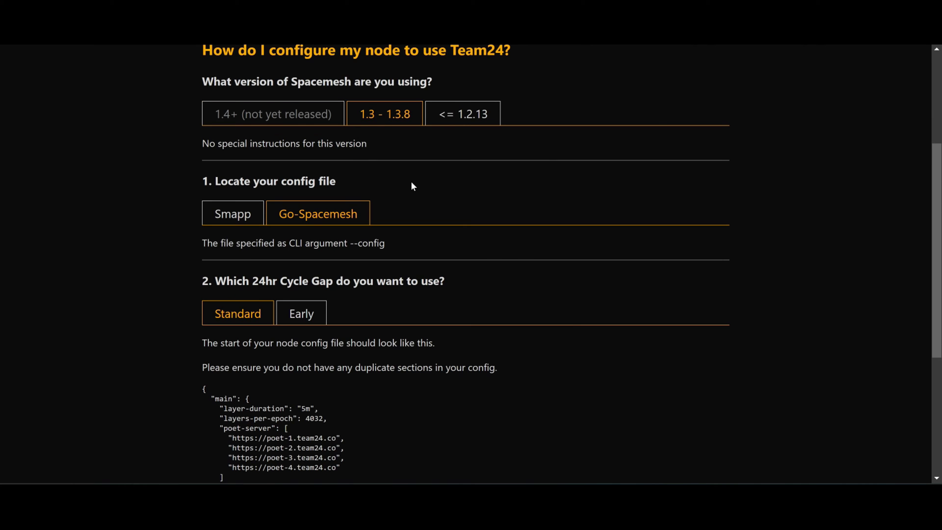
Step: Examine the Standard 24hr cycle gap sample config, highlighting the block from the opening brace through the poet section
scroll(411, 186, "down", 5)
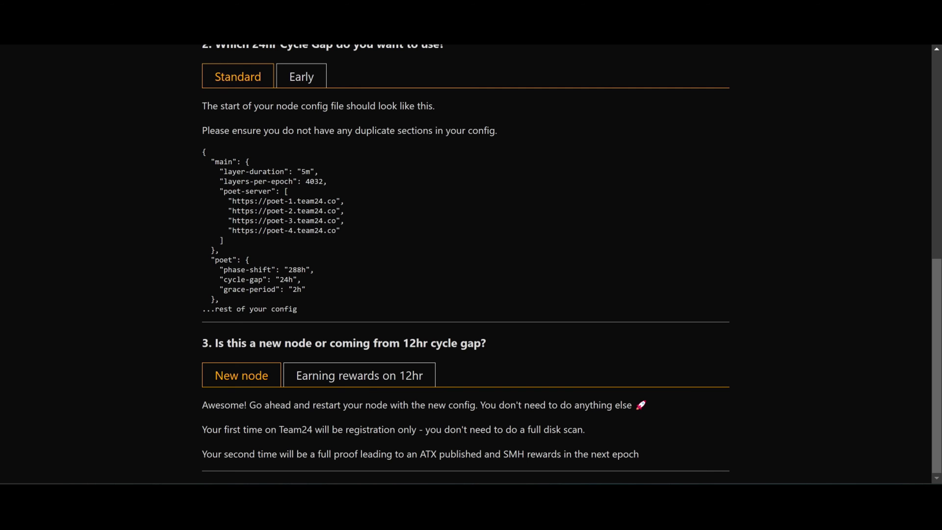
scroll(357, 198, "up", 1)
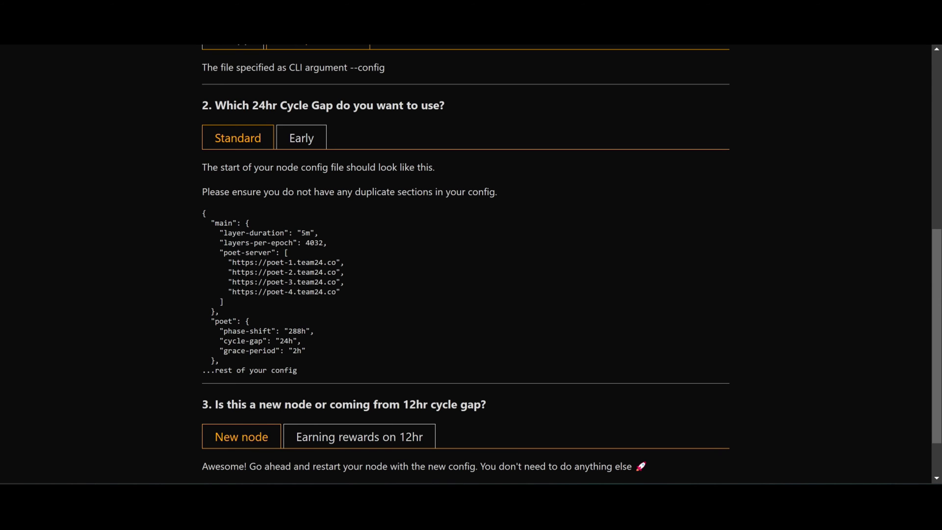
left_click_drag(201, 214, 297, 372)
left_click_drag(242, 316, 225, 358)
left_click(226, 358)
triple_click(225, 366)
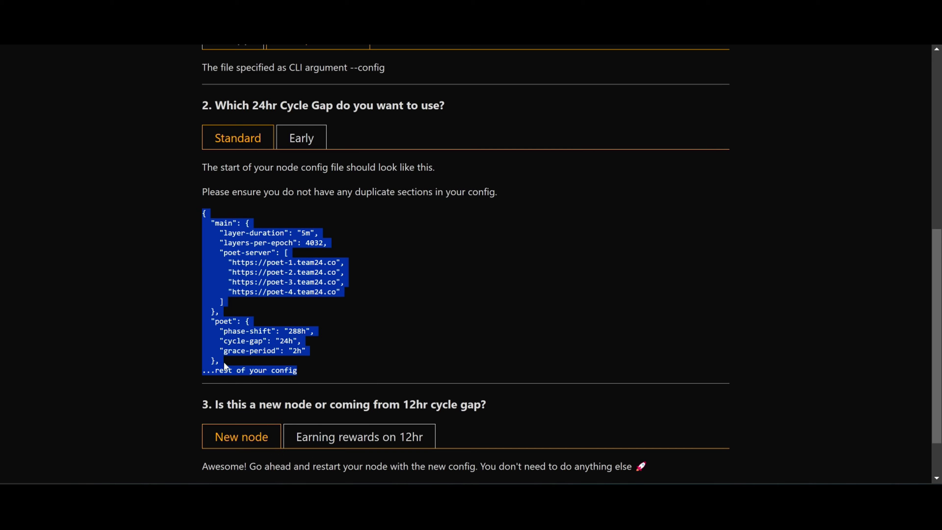
left_click(225, 366)
triple_click(225, 366)
left_click(231, 379)
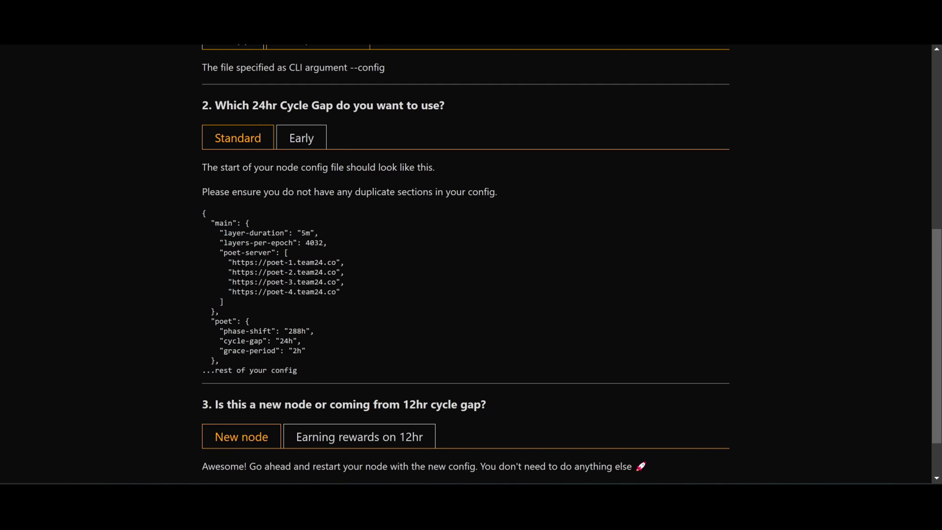
Step: Examine the existing node config in Notepad++, highlighting the sections from main through poet
scroll(282, 224, "down", 1)
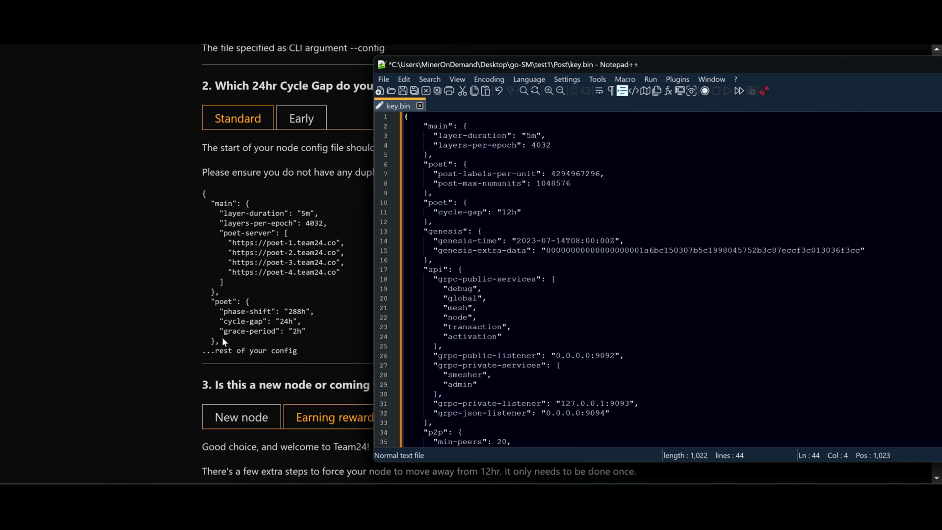
left_click_drag(428, 135, 575, 355)
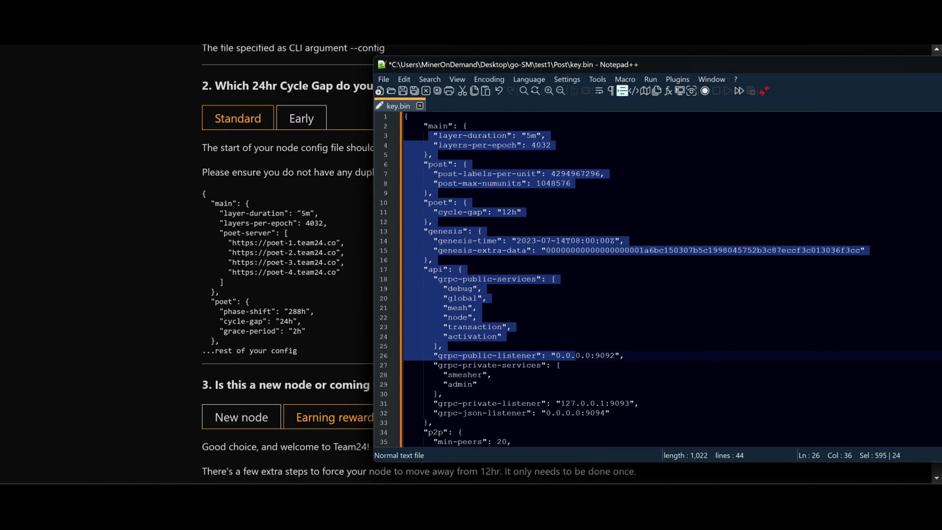
left_click(534, 224)
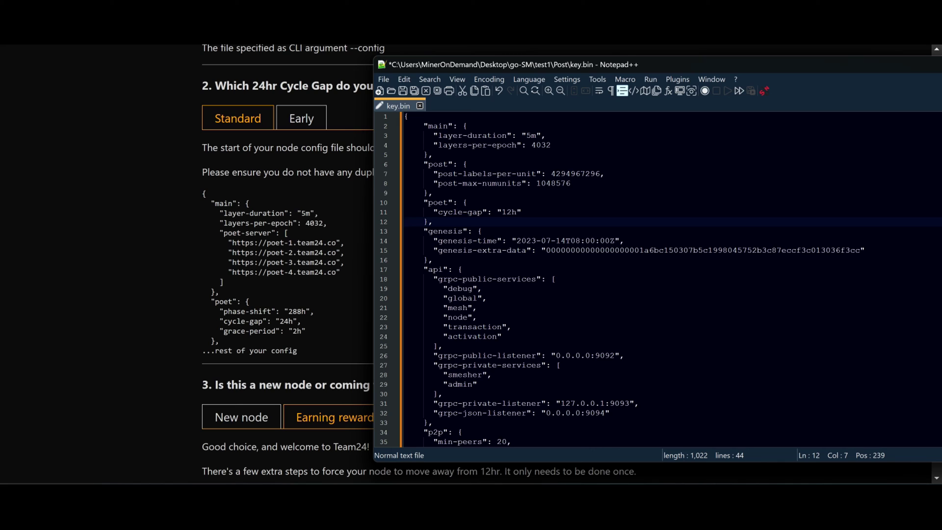
left_click_drag(424, 126, 434, 222)
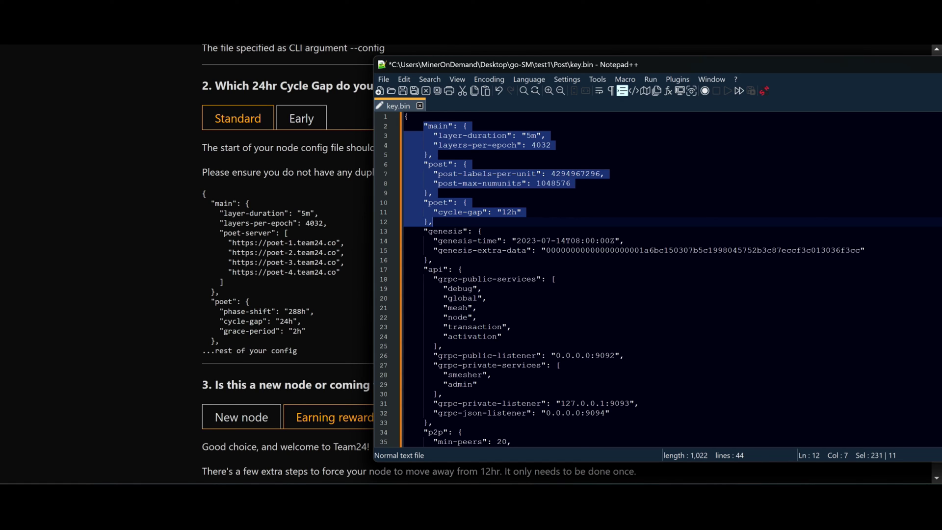
Step: Copy the whole Standard sample config from the Setup page and paste it over the main, post and poet sections in Notepad++
left_click(296, 296)
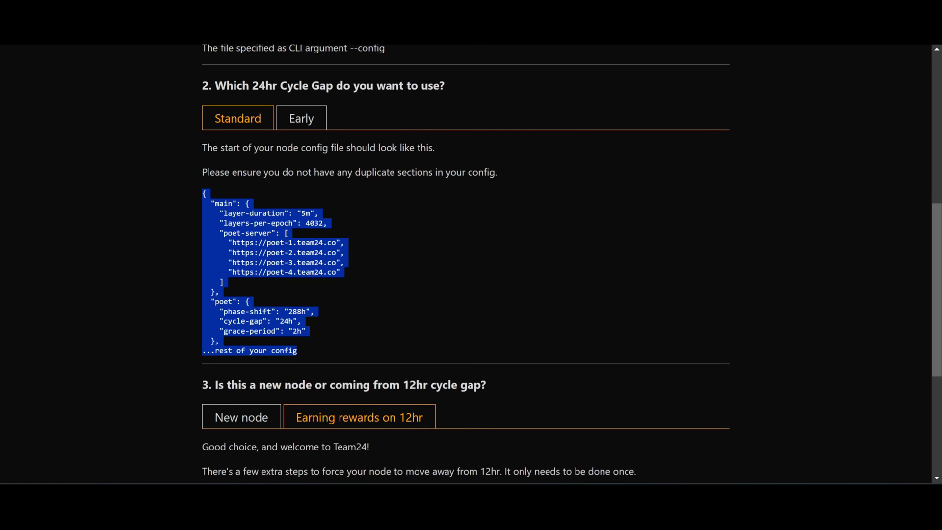
right_click(239, 250)
left_click(295, 261)
key("alt+Tab")
left_click(433, 192)
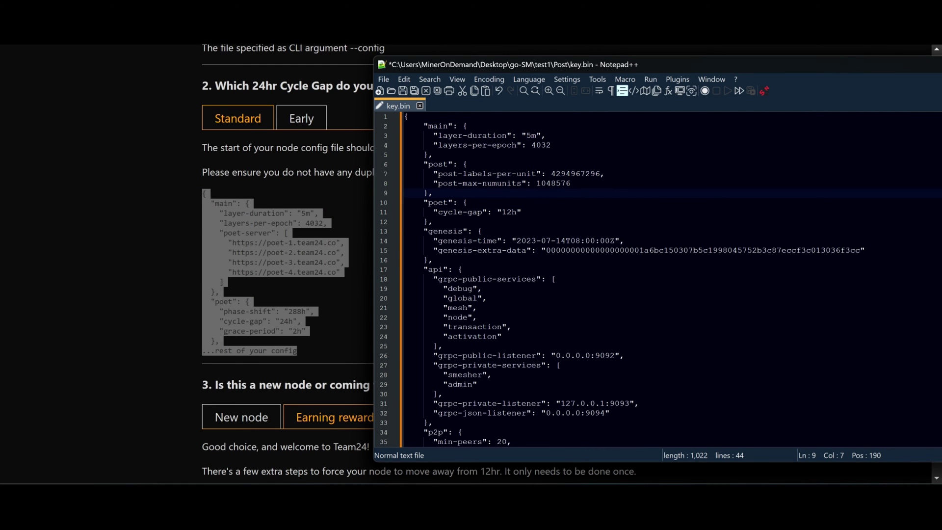
left_click_drag(433, 222, 423, 126)
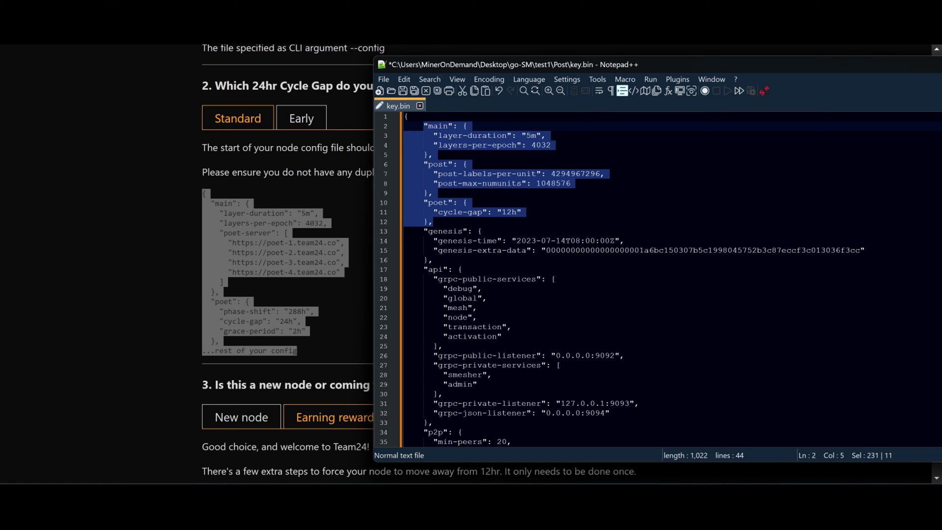
key("ctrl+v")
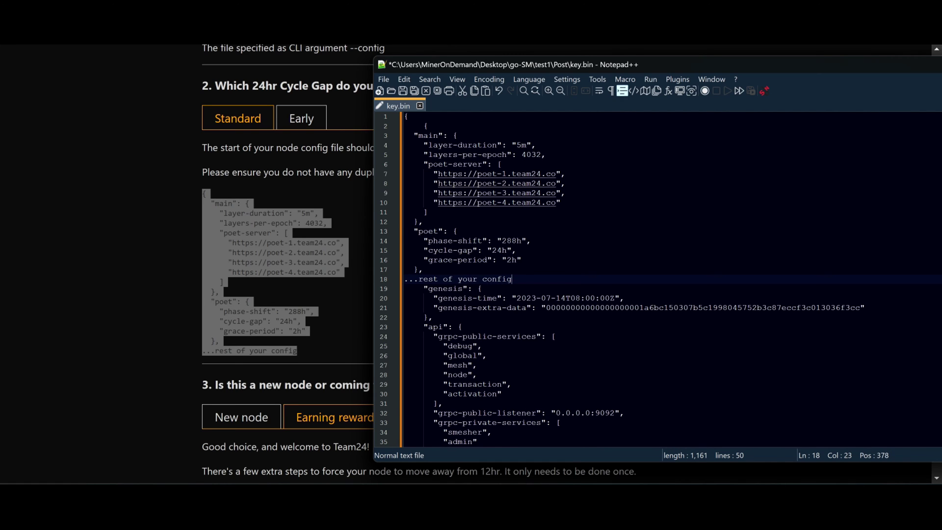
Step: Delete the "...rest of your config" placeholder and its line break so the genesis section directly follows the poet section
key("ctrl+shift+Left")
key("ctrl+shift+Left")
key("ctrl+shift+Left")
key("ctrl+shift+Left")
key("ctrl+shift+Left")
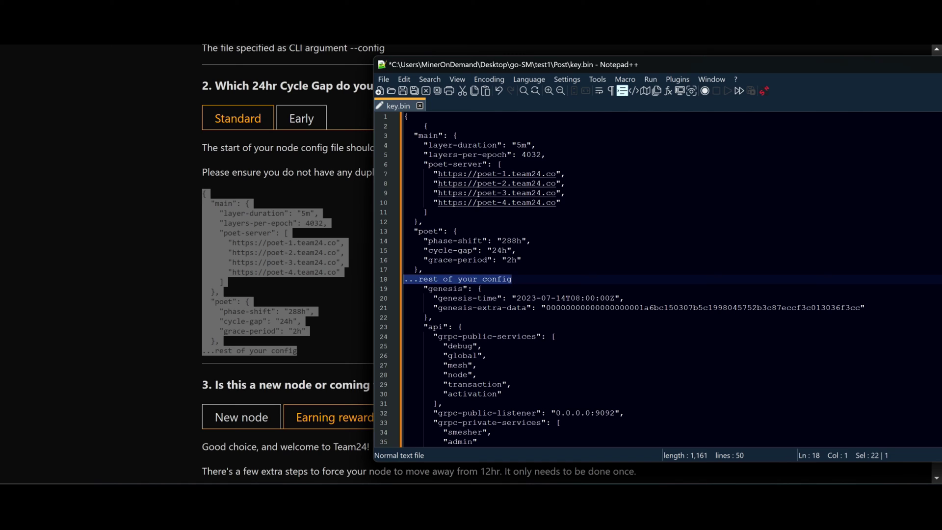
key("BackSpace")
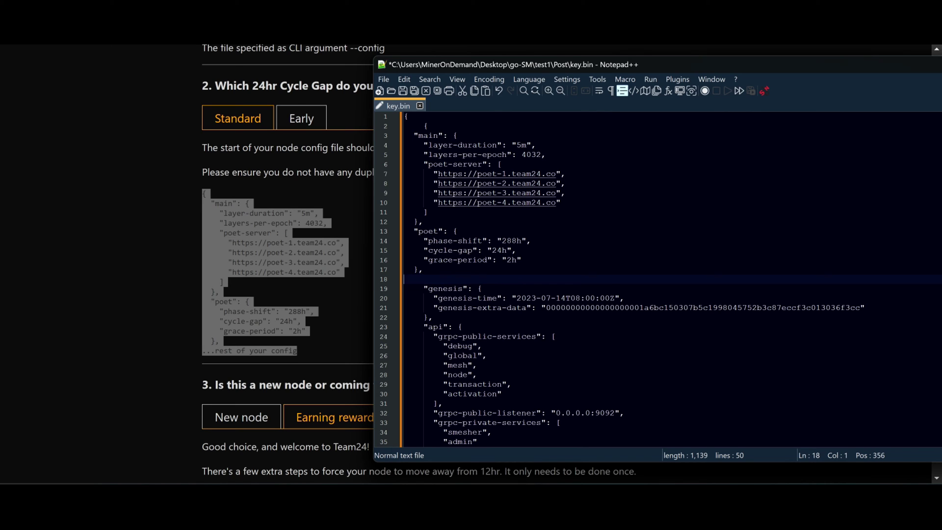
key("BackSpace")
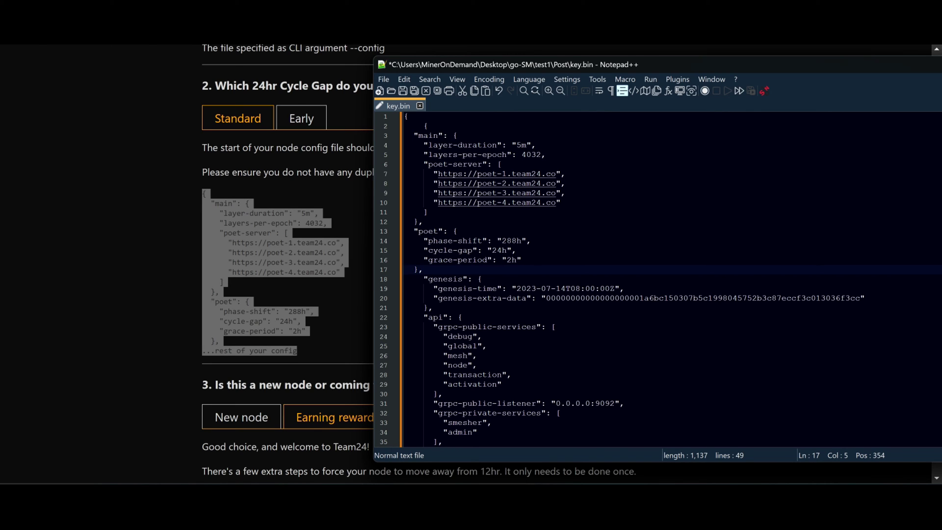
Step: Try to format the edited config as JSON with the JSON Viewer plugin
left_click(678, 79)
mouse_move(780, 137)
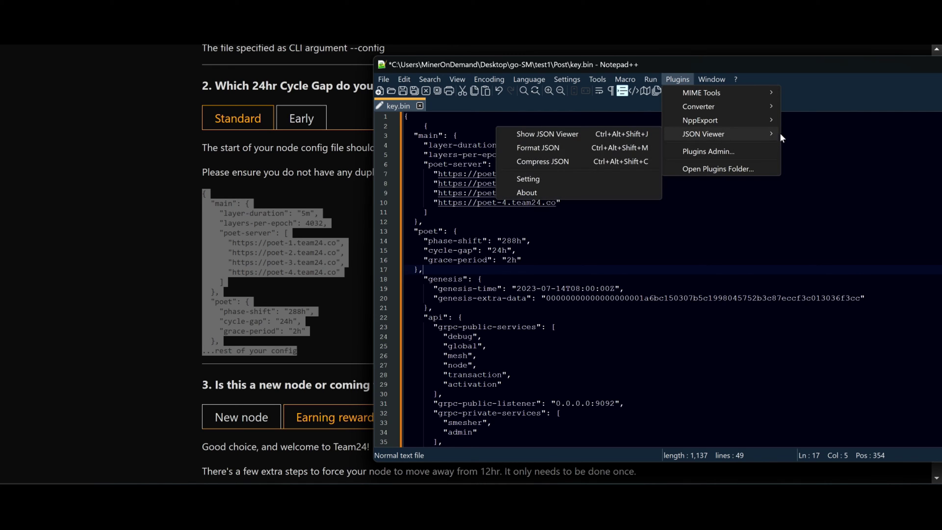
left_click(565, 150)
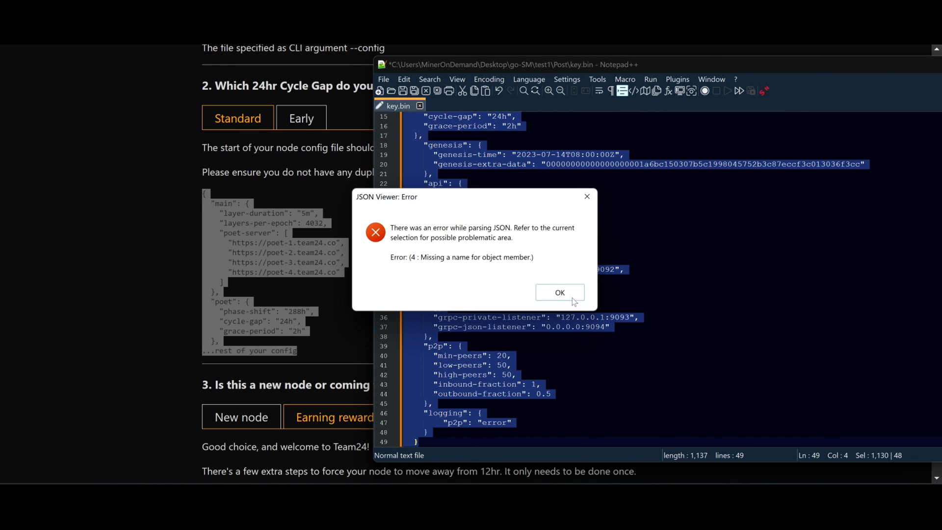
left_click(564, 293)
Step: Remove the duplicate opening brace and its line above the main section of the config
scroll(505, 263, "up", 5)
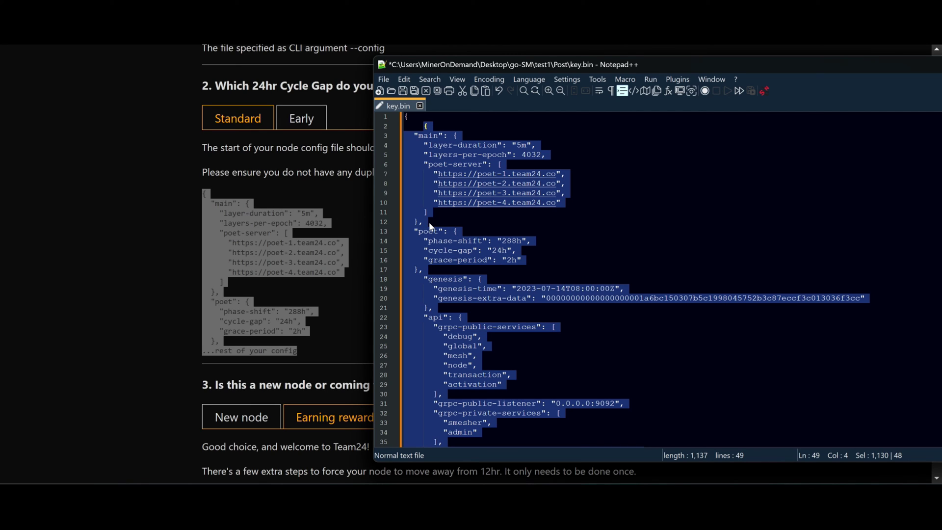
left_click(413, 126)
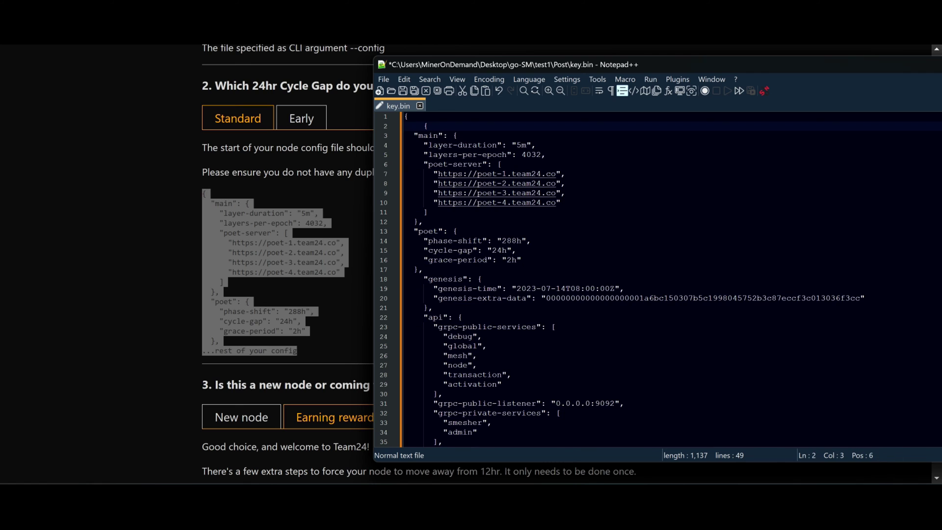
left_click(427, 126)
key("BackSpace")
key("BackSpace")
key("BackSpace")
key("BackSpace")
key("BackSpace")
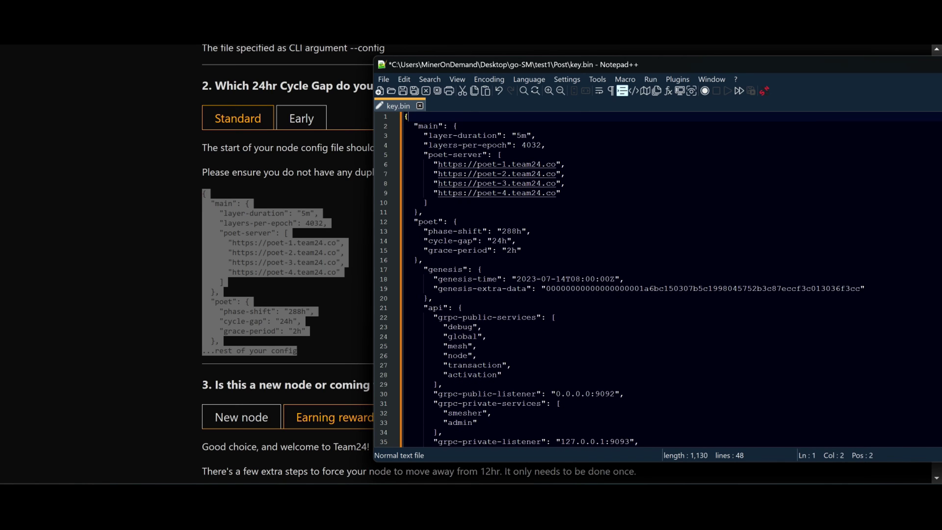
Step: Format the cleaned-up key.bin config as JSON with the JSON Viewer plugin
left_click(678, 79)
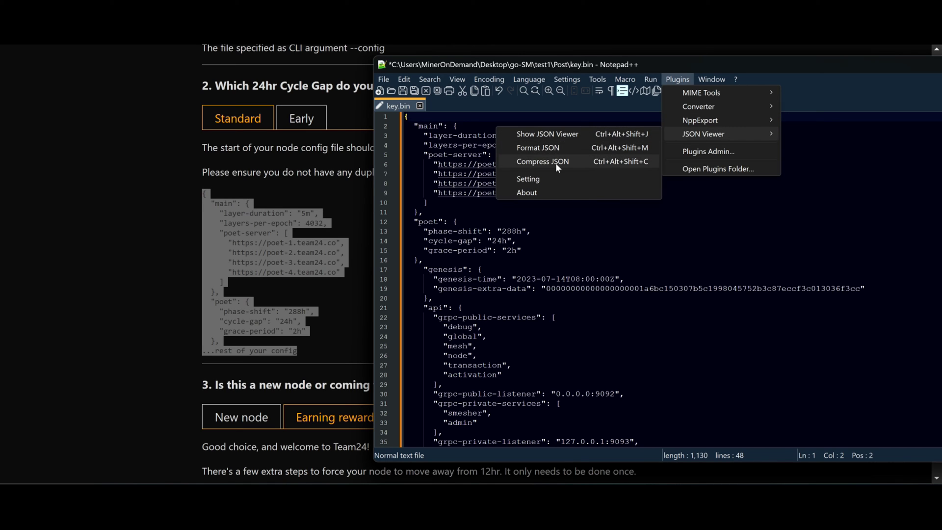
left_click(538, 148)
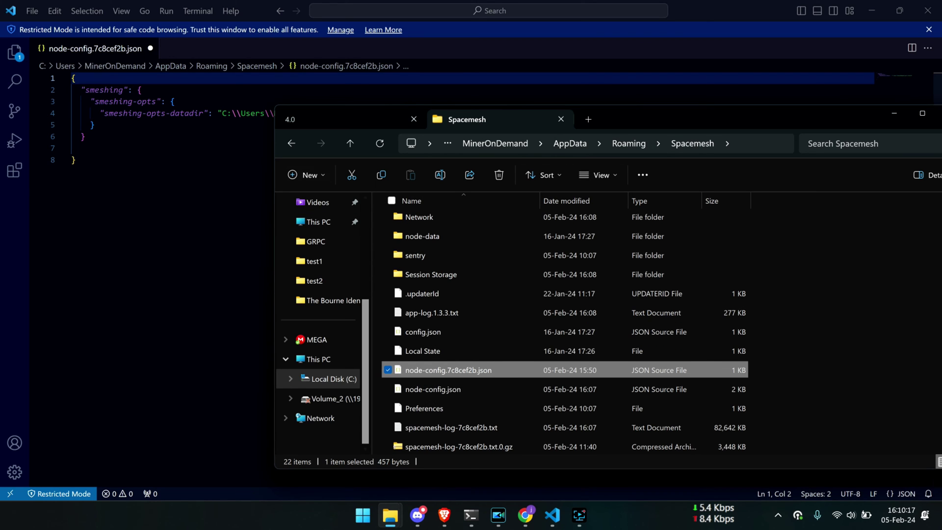
Step: In VS Code, paste the Standard sample config over the opening brace of node-config.7c8cef2b.json, directly above the smeshing section
left_click(76, 160)
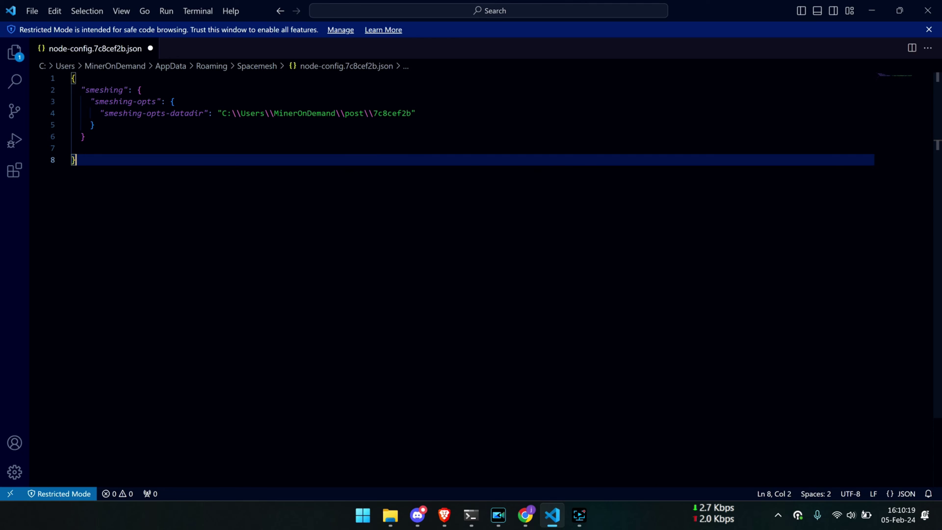
left_click(77, 79)
key("BackSpace")
key("ctrl+v")
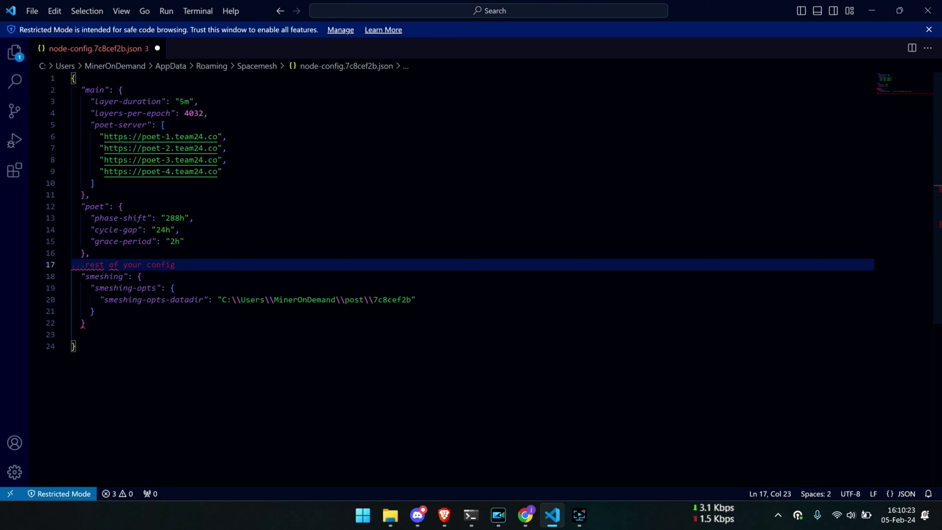
Step: Delete the "...rest of your config" placeholder text from node-config.7c8cef2b.json and save the file
key("shift+Home")
key("BackSpace")
key("ctrl+s")
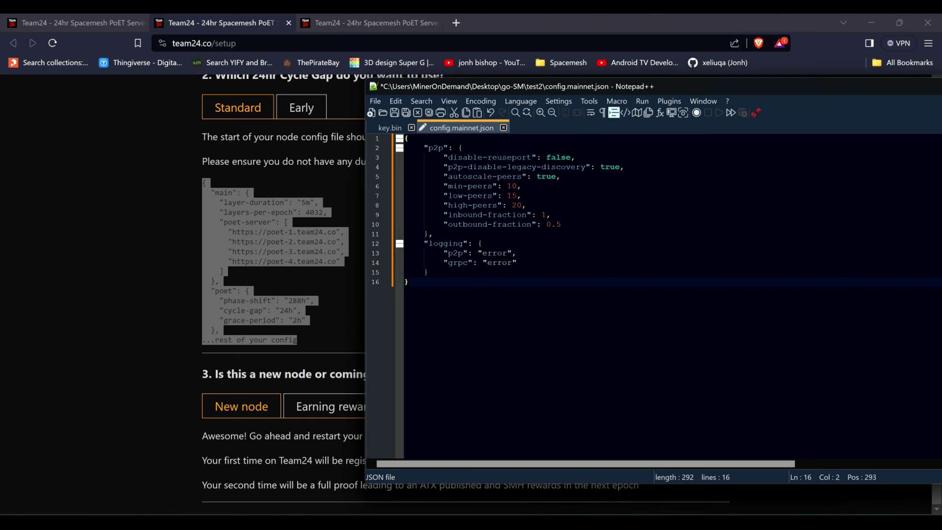
Step: Paste the Standard sample config over the opening brace of config.mainnet.json in Notepad++ and delete the "...rest of your config" line above p2p
left_click(409, 138)
key("ctrl+v")
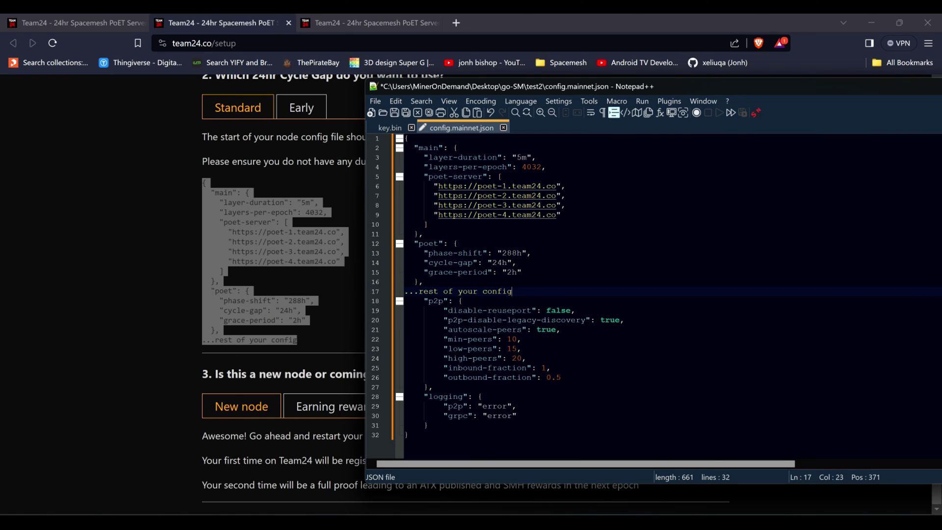
left_click_drag(513, 292, 397, 296)
key("BackSpace")
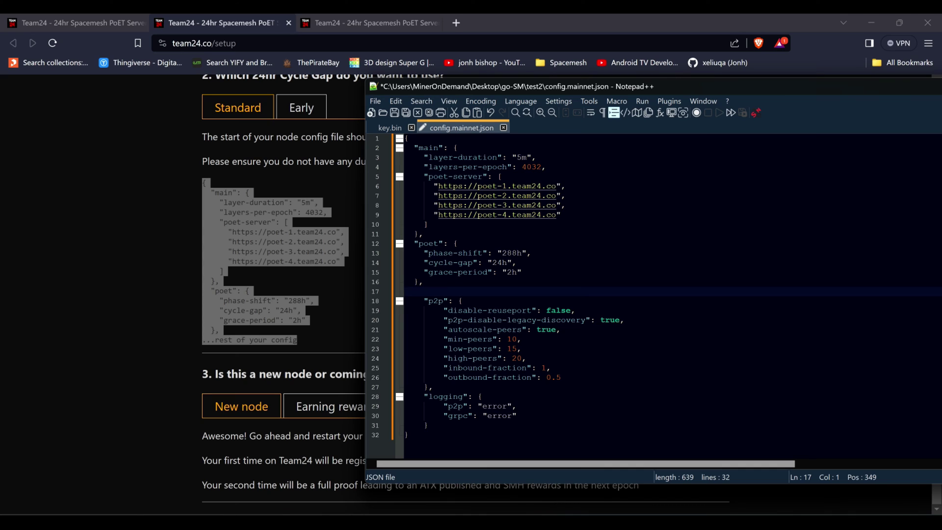
key("BackSpace")
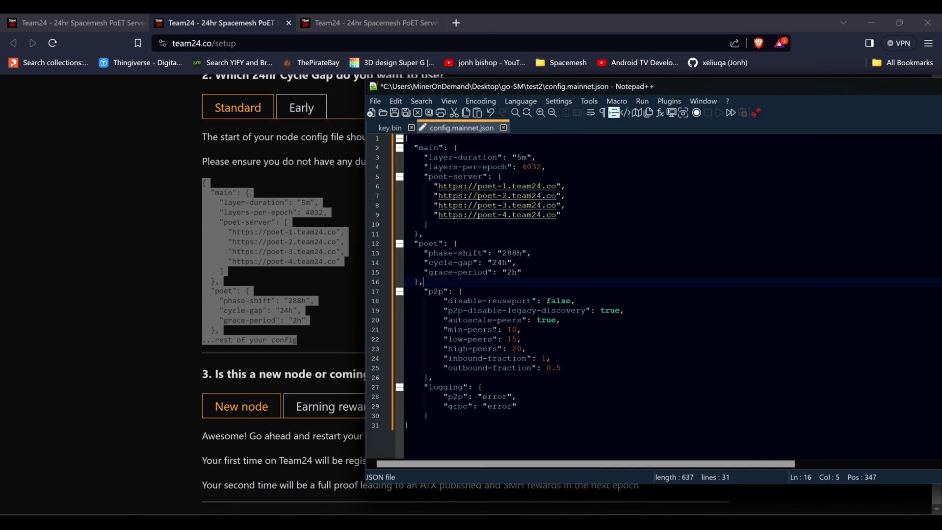
Step: Format config.mainnet.json as JSON with the JSON Viewer plugin
left_click(671, 102)
mouse_move(707, 157)
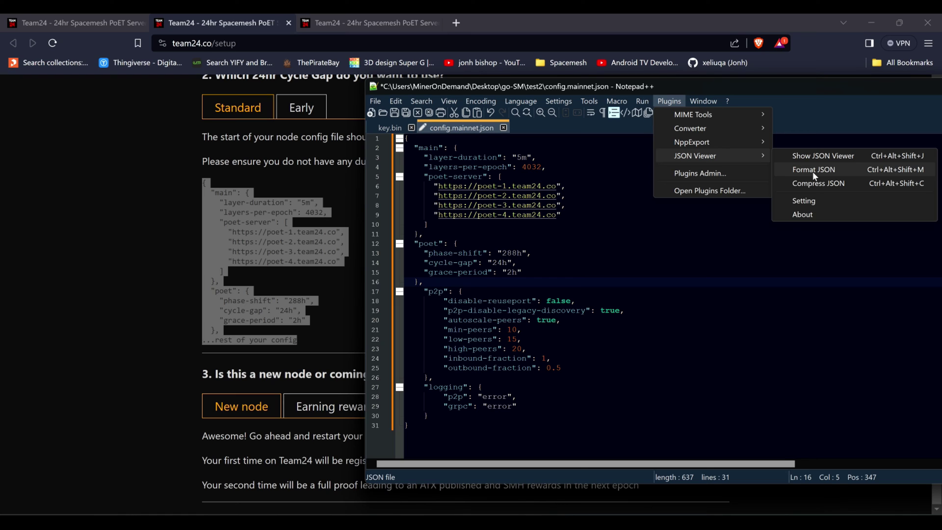
left_click(813, 169)
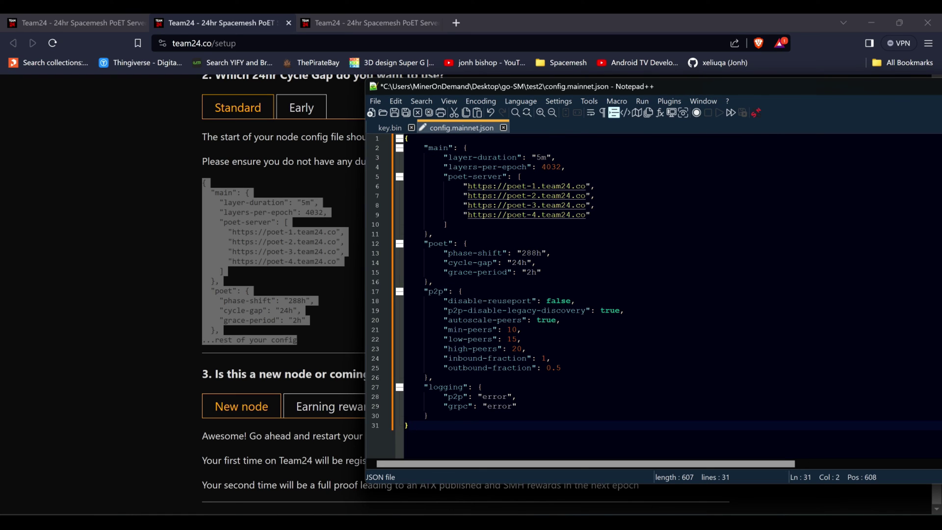
left_click(433, 234)
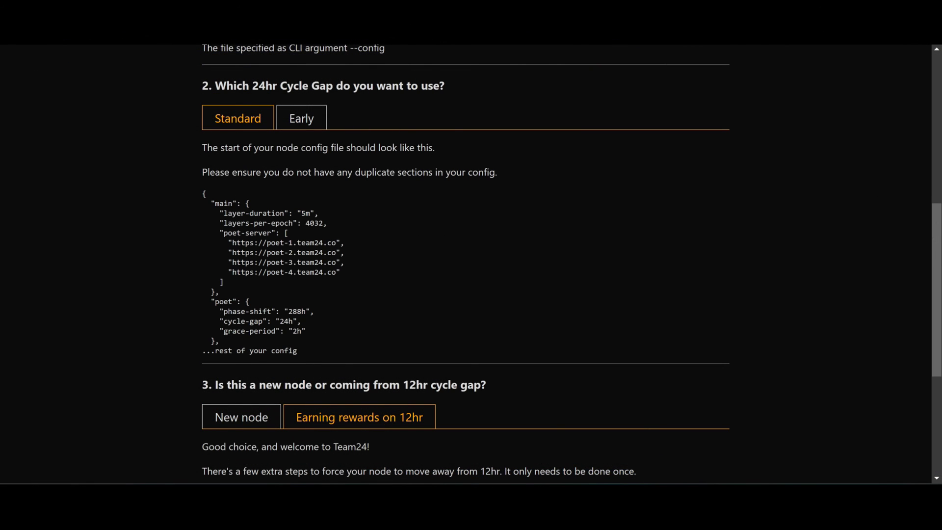
Step: Check the layer-duration, layers-per-epoch, phase-shift and cycle-gap values in the key.bin config in Notepad++ and save the file
key("alt+Tab")
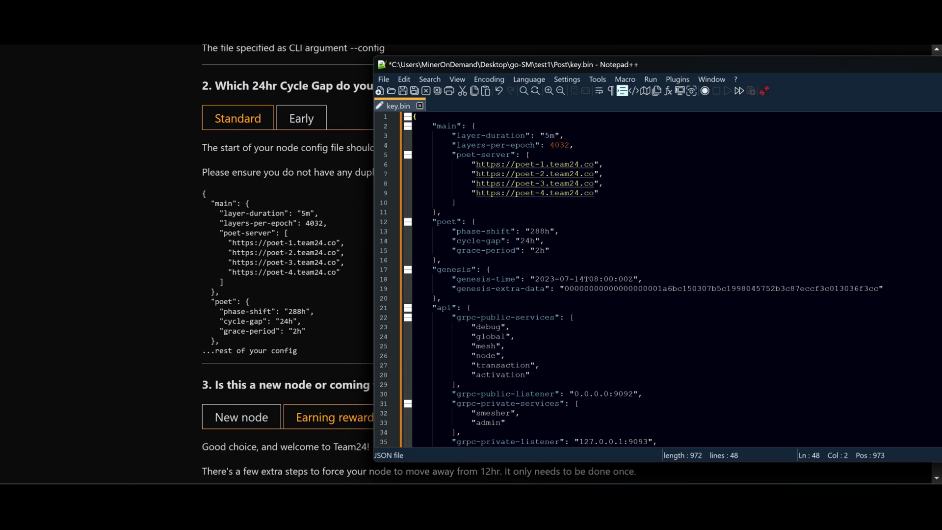
left_click(574, 144)
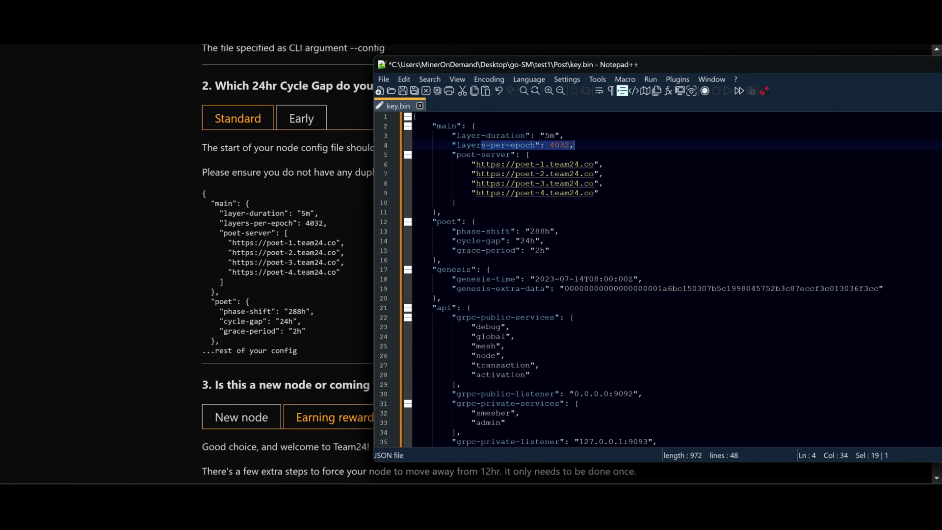
double_click(537, 135)
left_click_drag(537, 136, 573, 142)
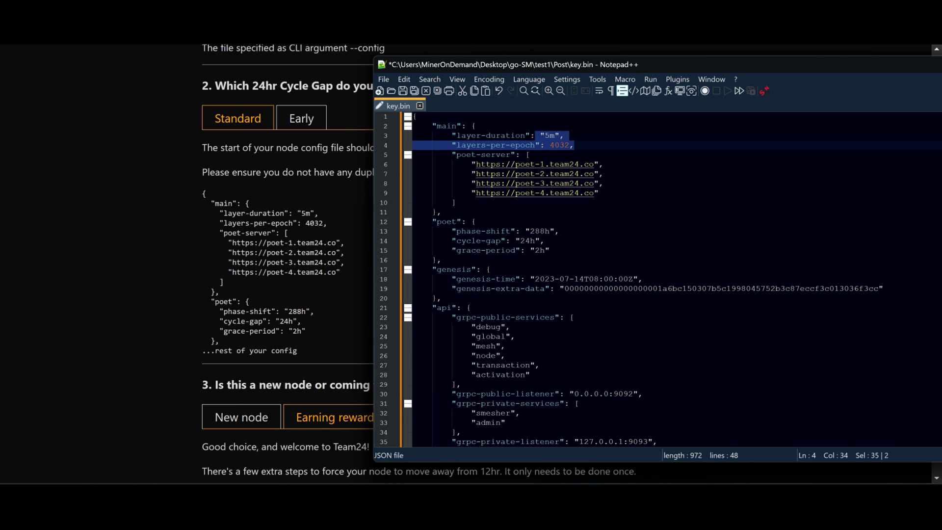
double_click(540, 231)
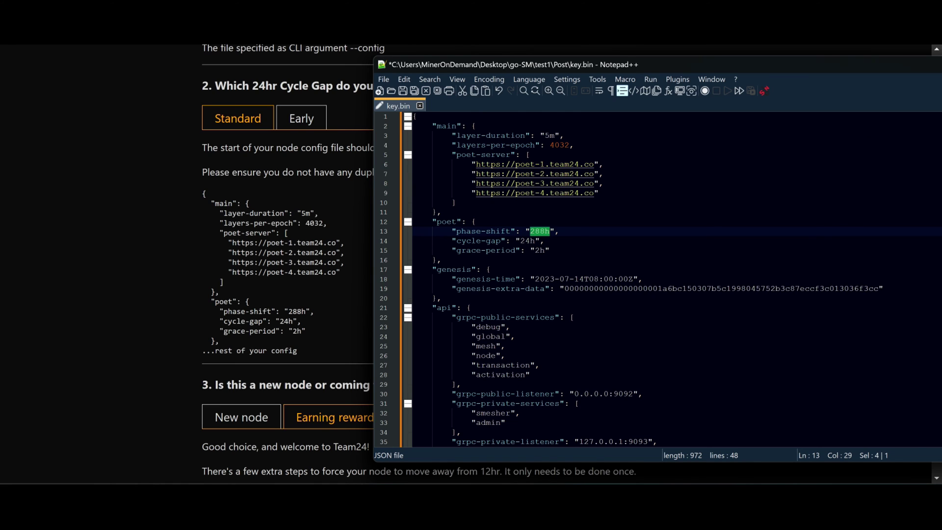
double_click(528, 240)
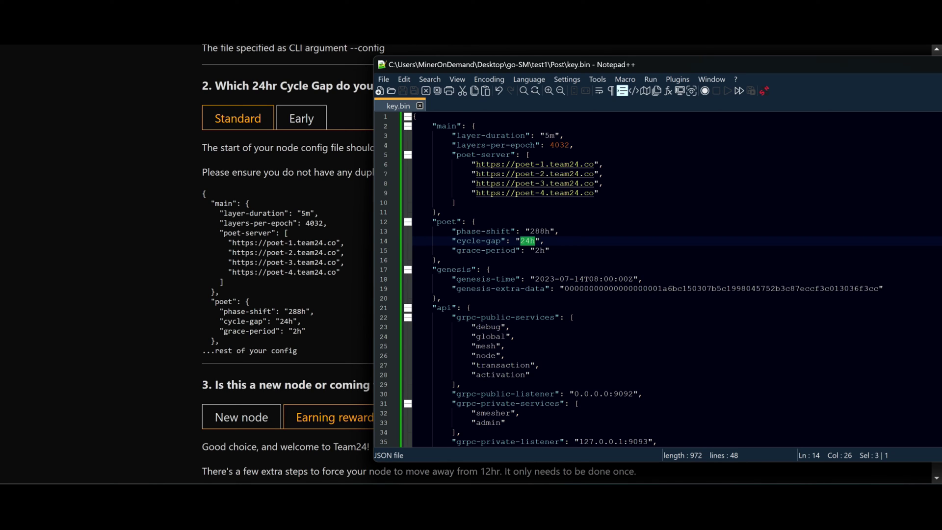
Step: Back on the Team24 Setup page, compare the New node instructions with those for nodes earning rewards on 12hr
key("alt+Tab")
scroll(363, 214, "down", 5)
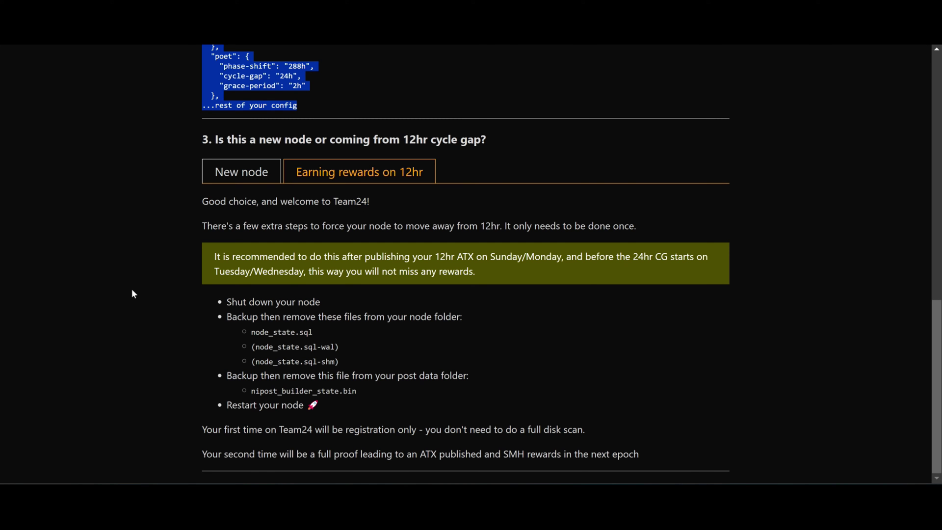
left_click(263, 180)
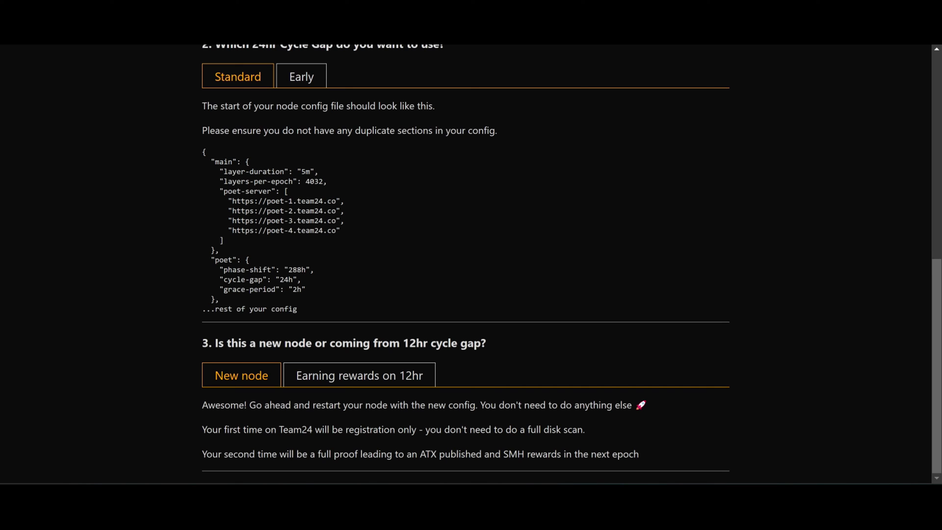
left_click(326, 376)
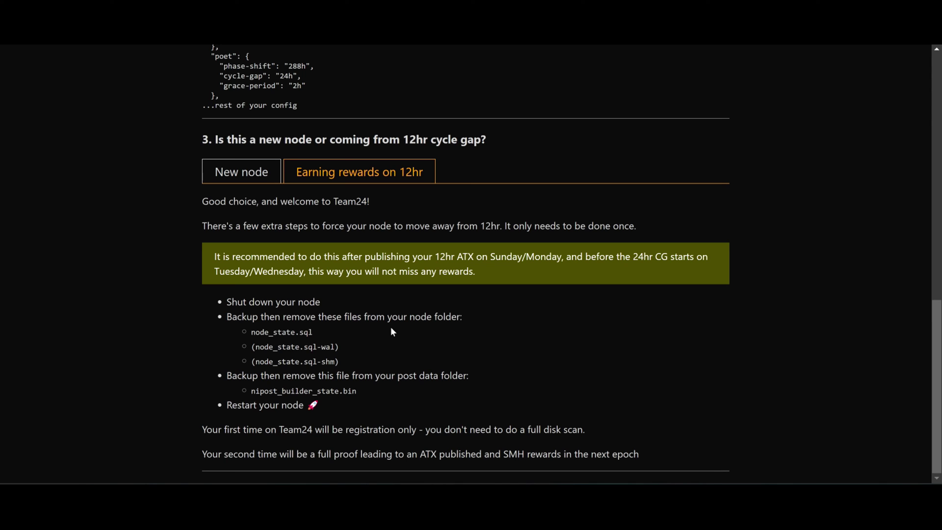
Step: Examine the 12hr migration instructions for shutting down the node and backing up and removing the node_state and nipost_builder_state.bin files
double_click(303, 391)
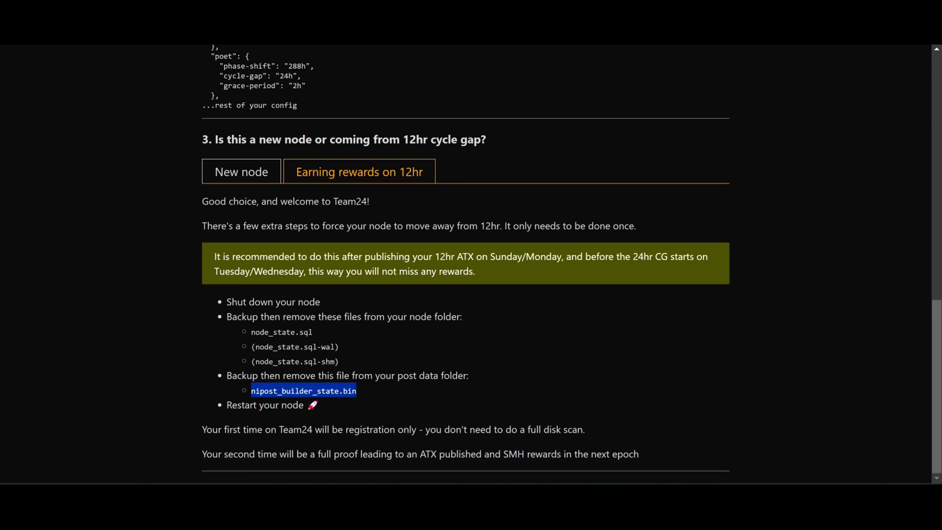
left_click_drag(227, 302, 377, 299)
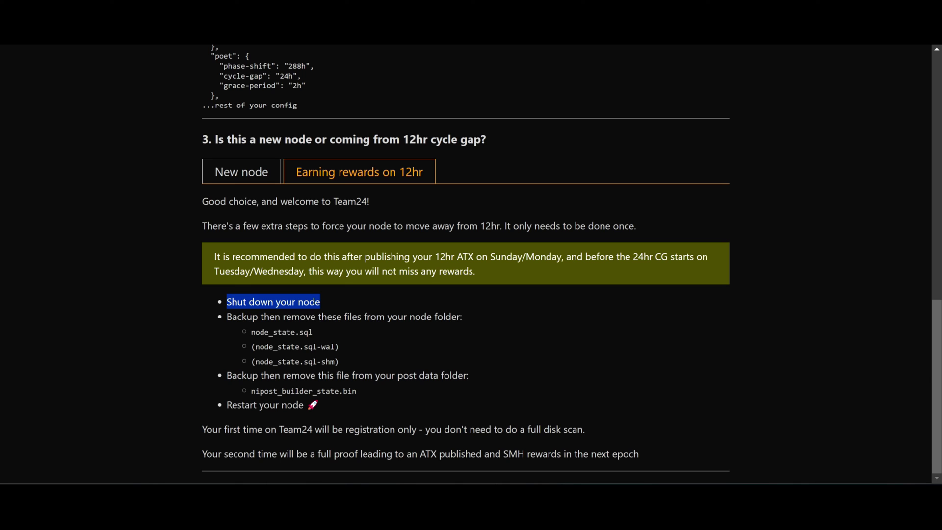
left_click_drag(252, 331, 352, 363)
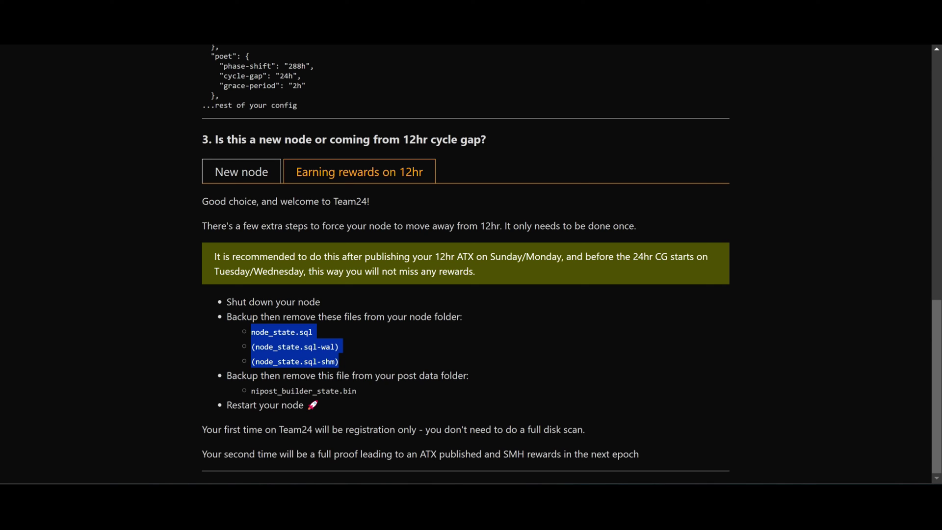
left_click_drag(250, 392, 375, 390)
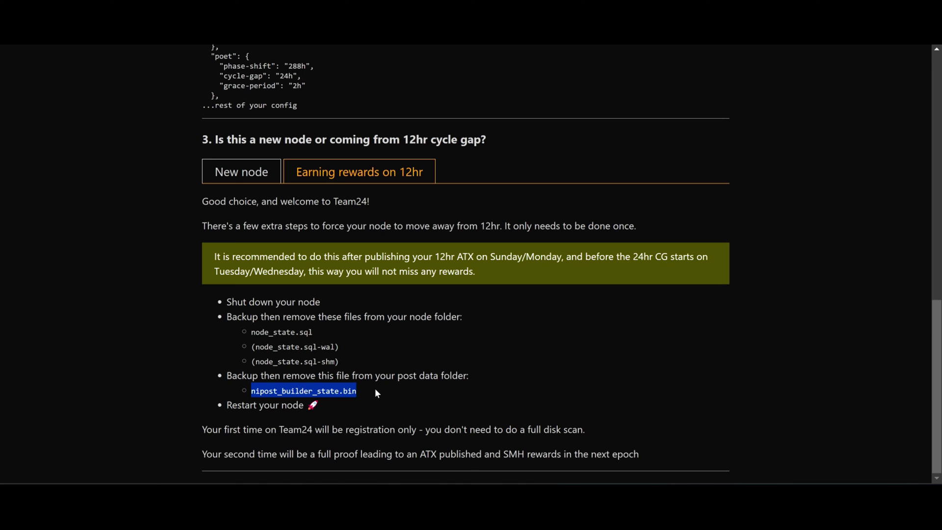
left_click_drag(260, 347, 335, 362)
Step: Switch to File Explorer and locate the node_state.sql, -shm and -wal files in the sm_data folder of go-SM\test1
mouse_move(540, 491)
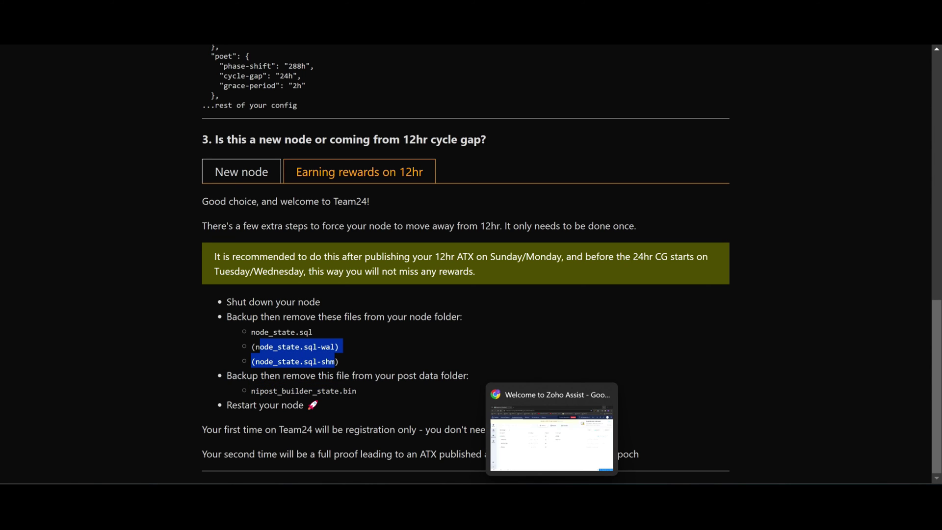
mouse_move(407, 520)
left_click(388, 435)
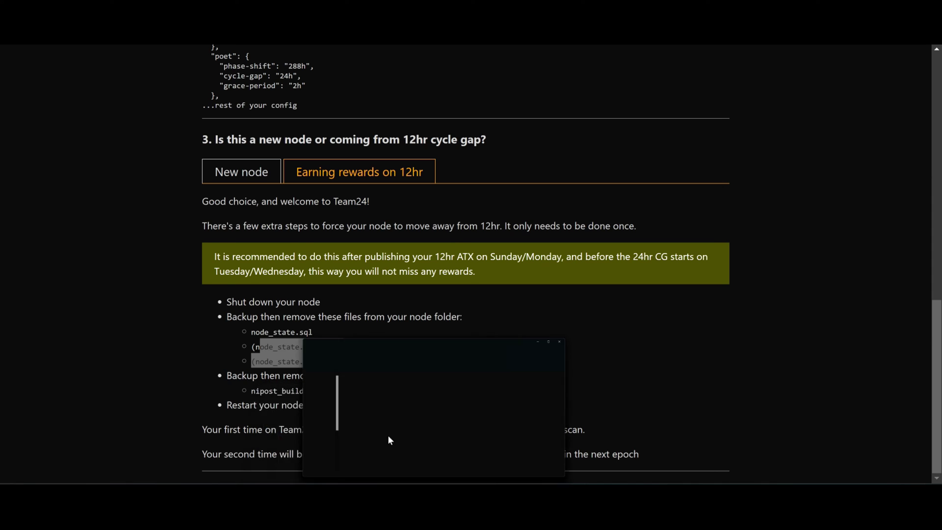
double_click(314, 222)
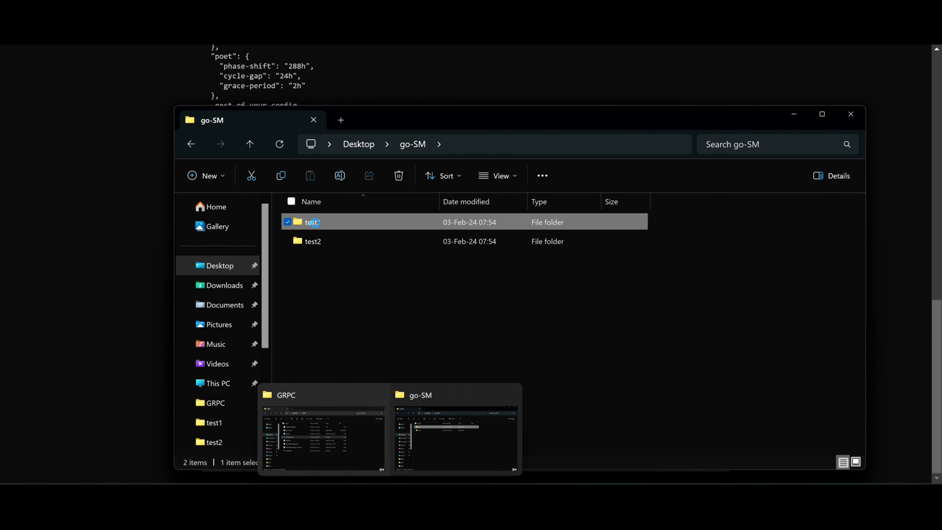
left_click_drag(382, 116, 638, 74)
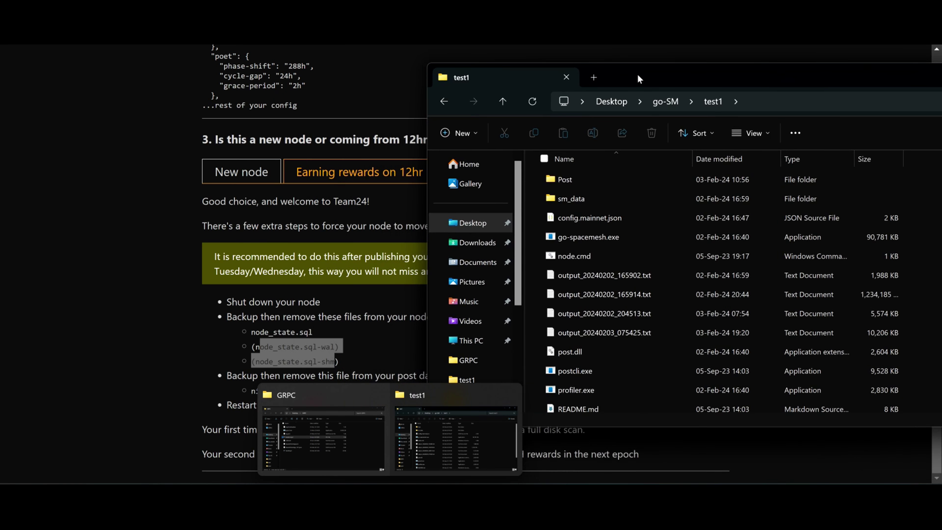
double_click(583, 200)
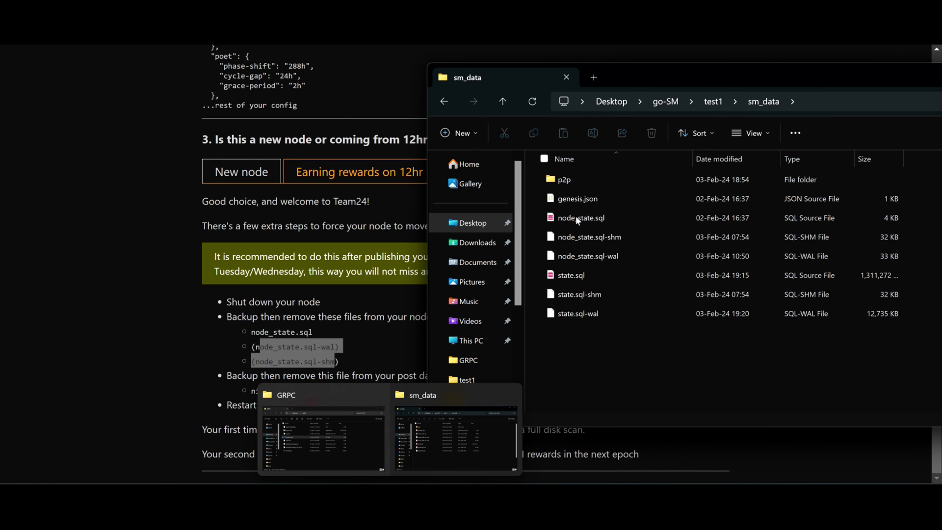
left_click(578, 257)
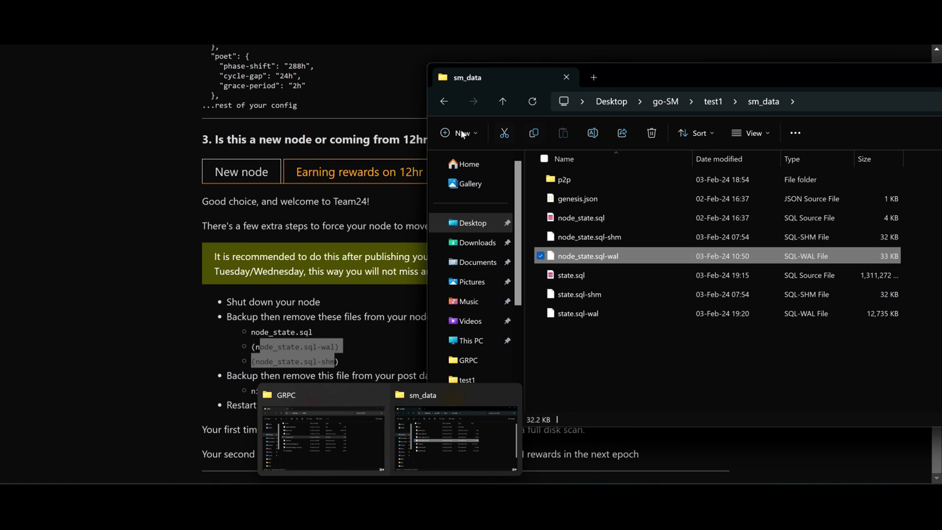
Step: Locate nipost_builder_state.bin in the Post folder of go-SM\test1 and return to the Setup page
left_click(349, 362)
left_click_drag(264, 392, 295, 392)
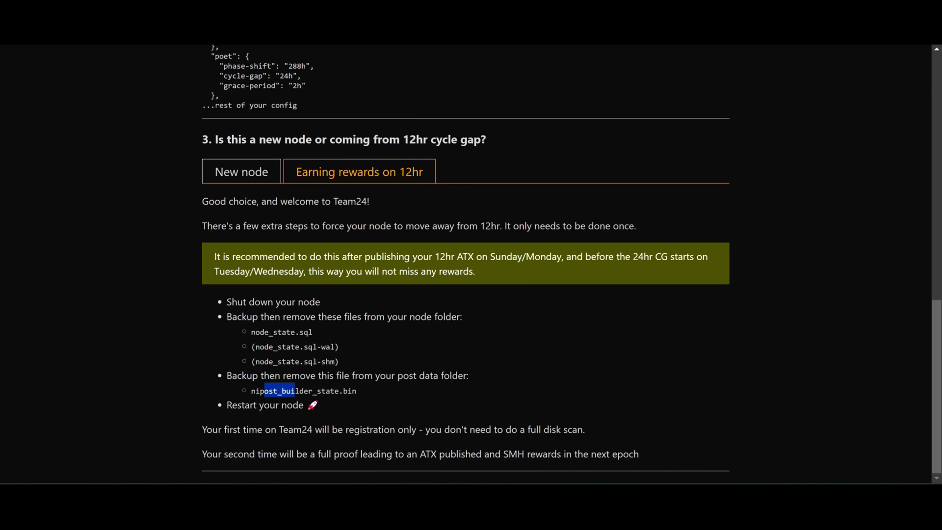
left_click(441, 425)
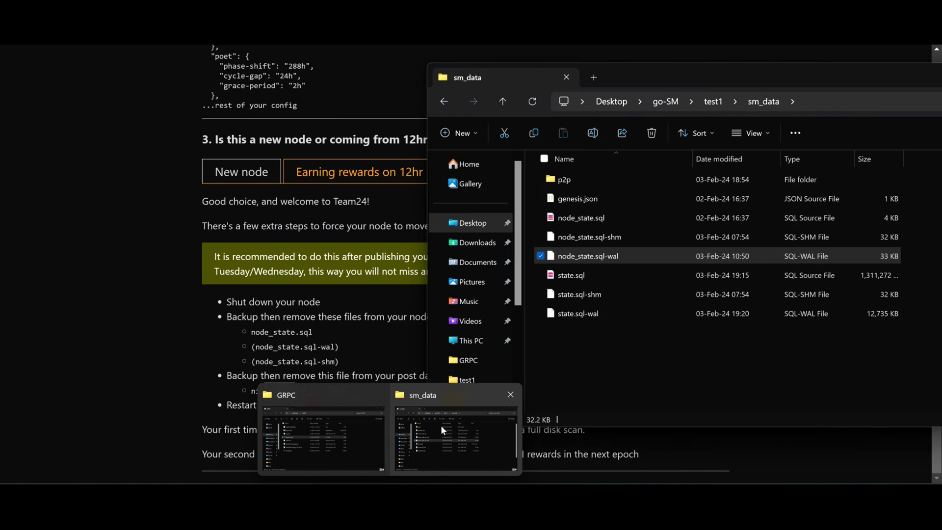
left_click(444, 101)
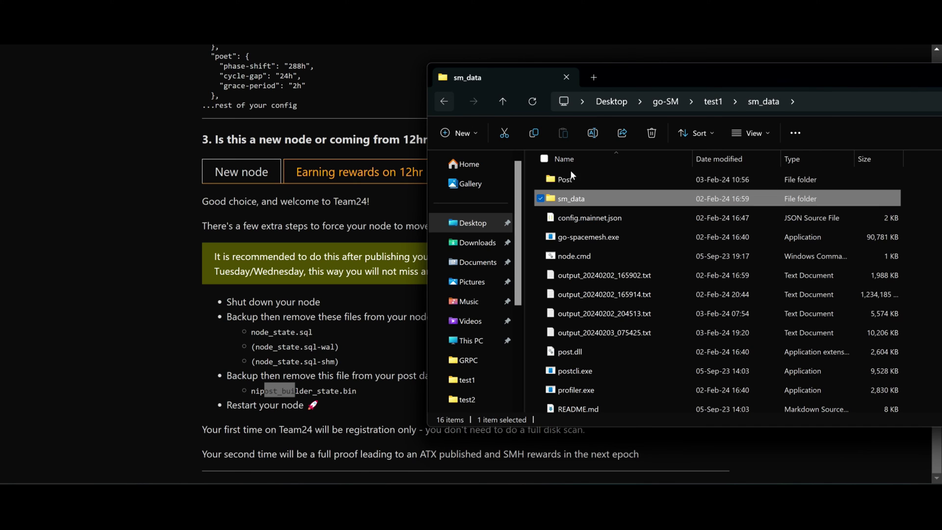
double_click(566, 180)
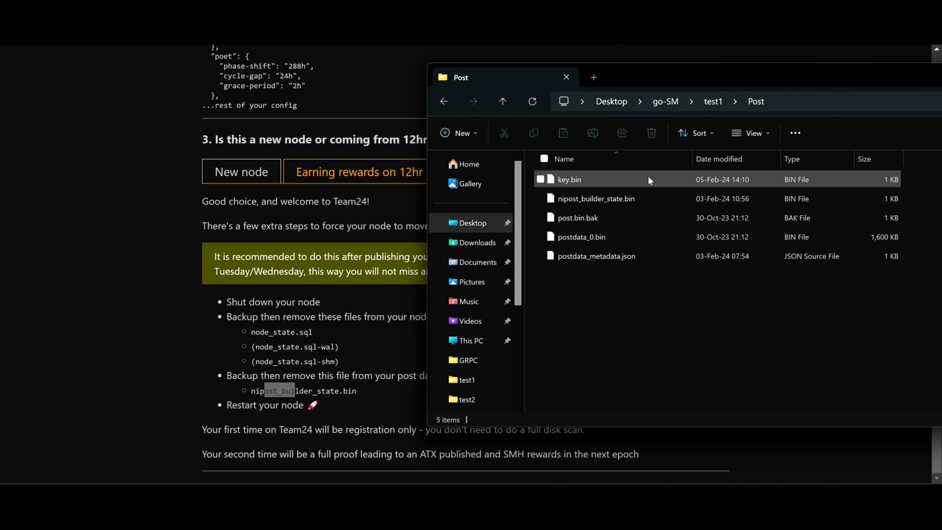
left_click(612, 202)
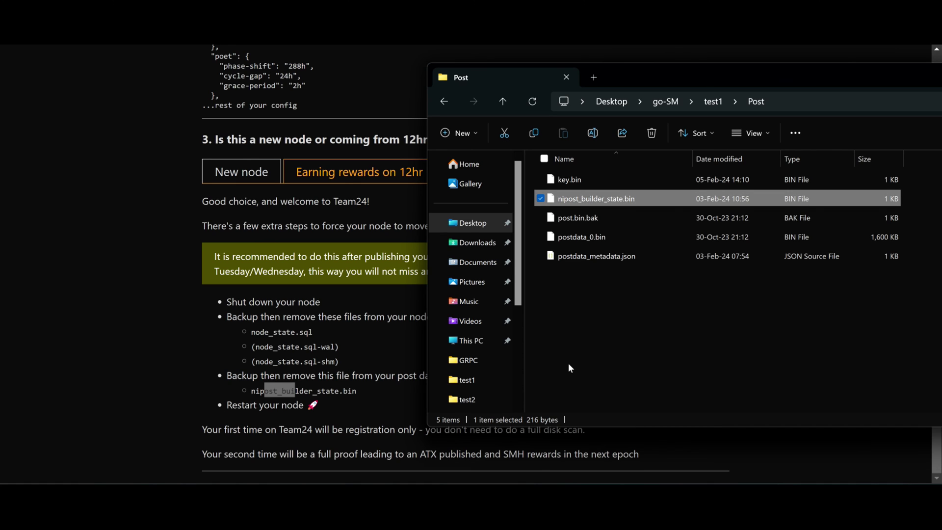
left_click(205, 362)
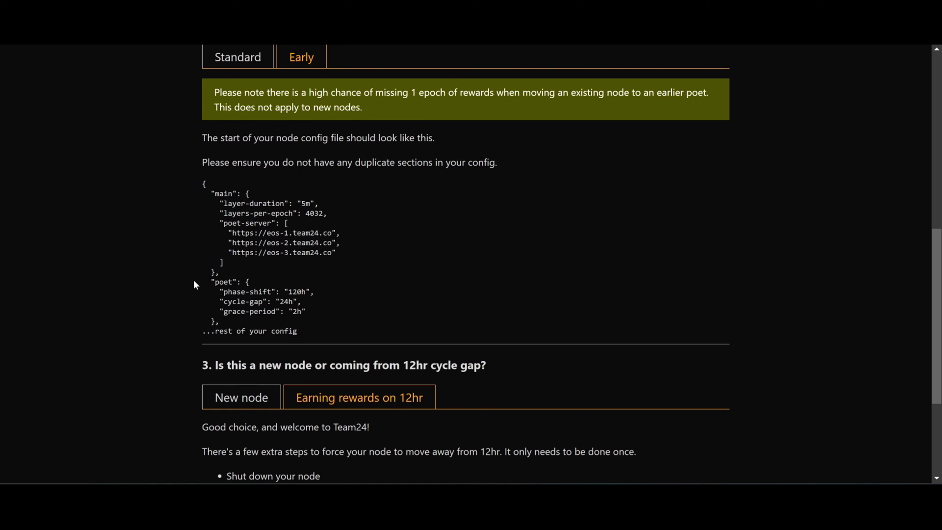
Step: Compare the Standard and Early config examples for the 24hr Cycle Gap on the Setup page
scroll(193, 280, "up", 1)
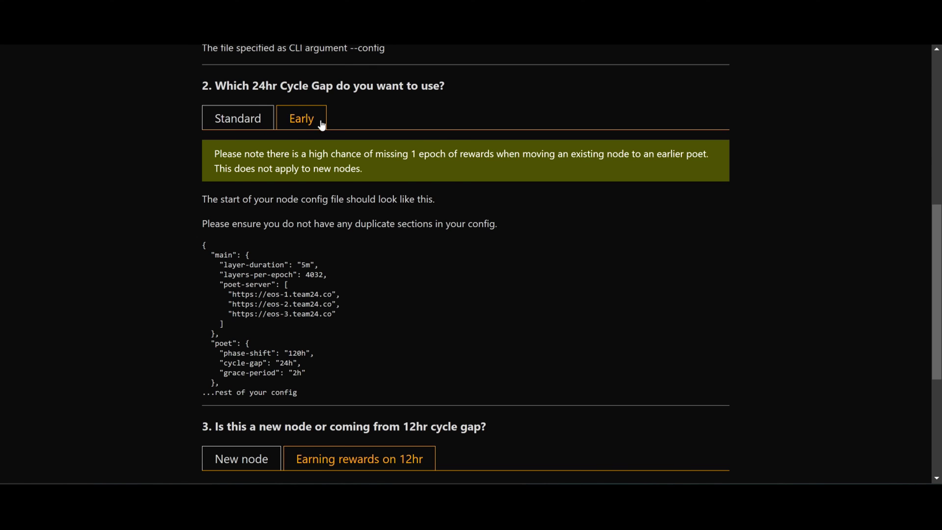
left_click(242, 118)
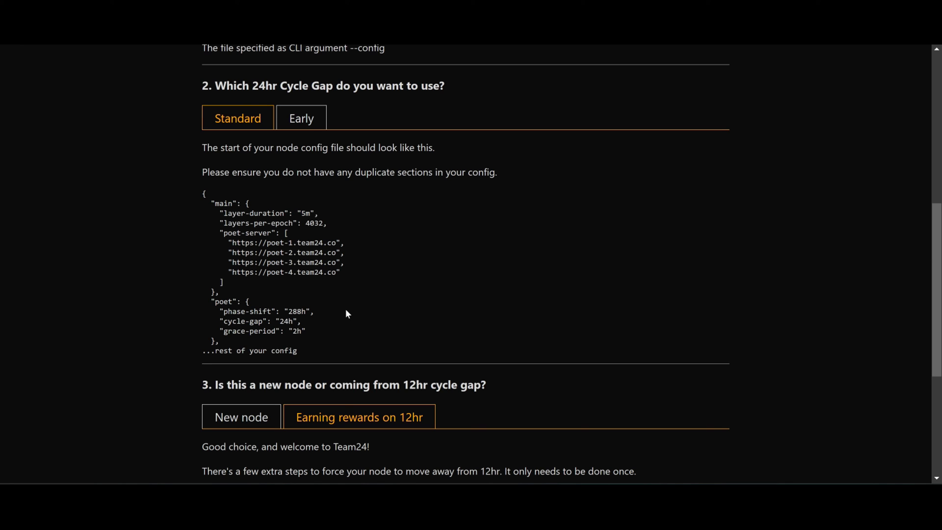
left_click(301, 118)
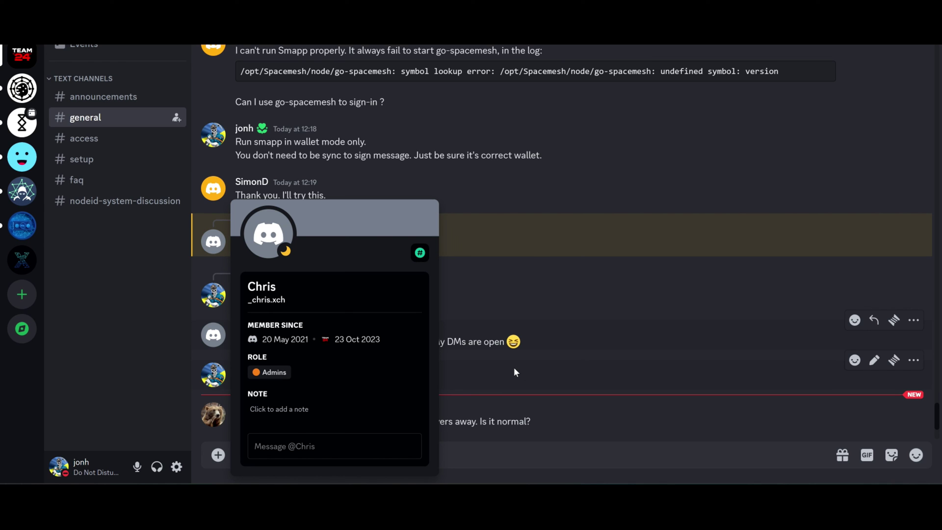
Step: Close the Discord member profile and check the account balance under Account Status on the Team24 Dashboard
key("Escape")
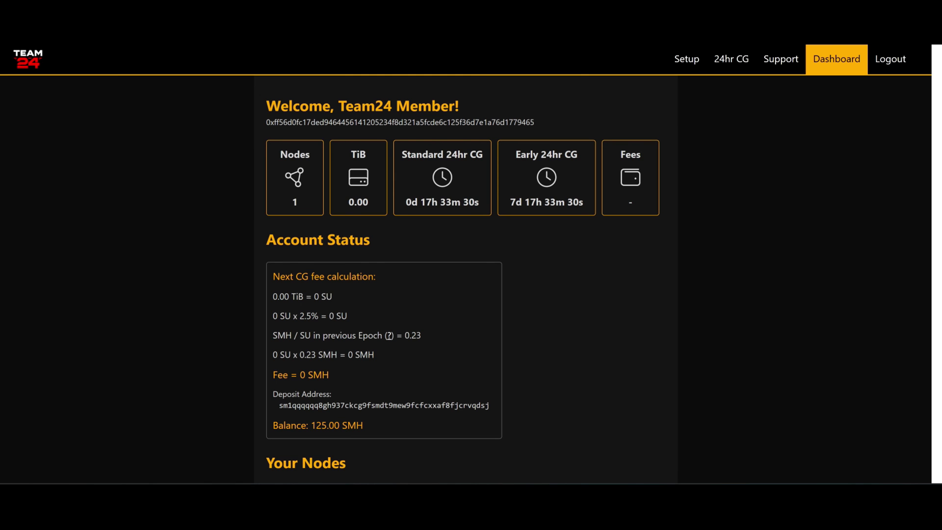
scroll(535, 296, "down", 2)
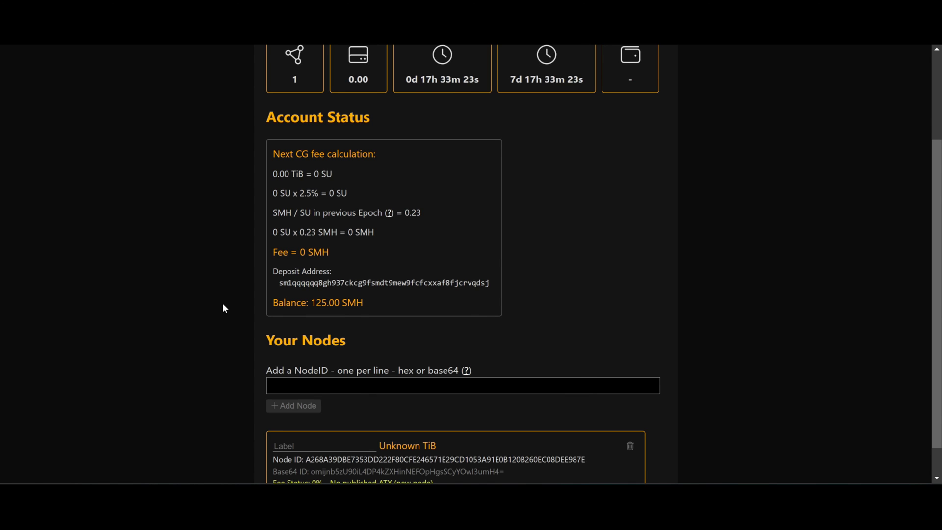
left_click_drag(269, 296, 373, 305)
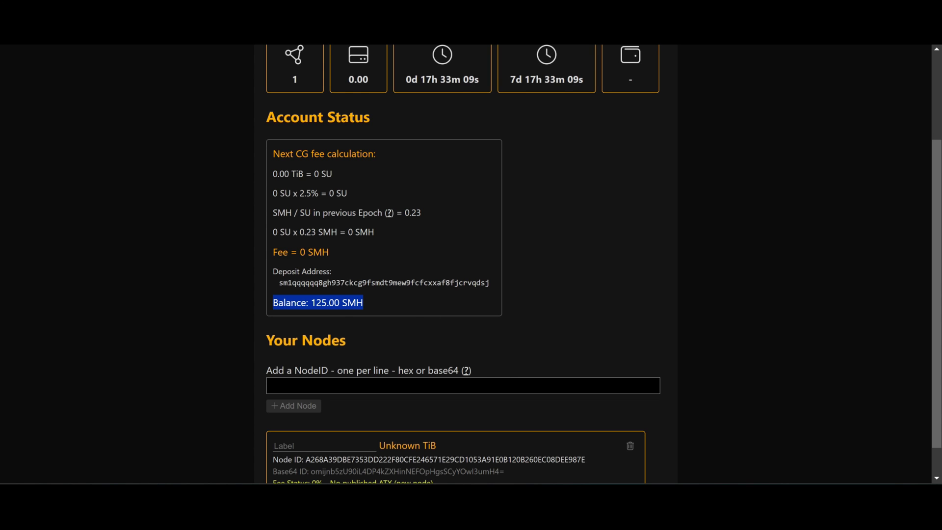
Step: Switch to the Spacemesh app and check the node's network sync status and its Smeshing page
key("alt+Tab")
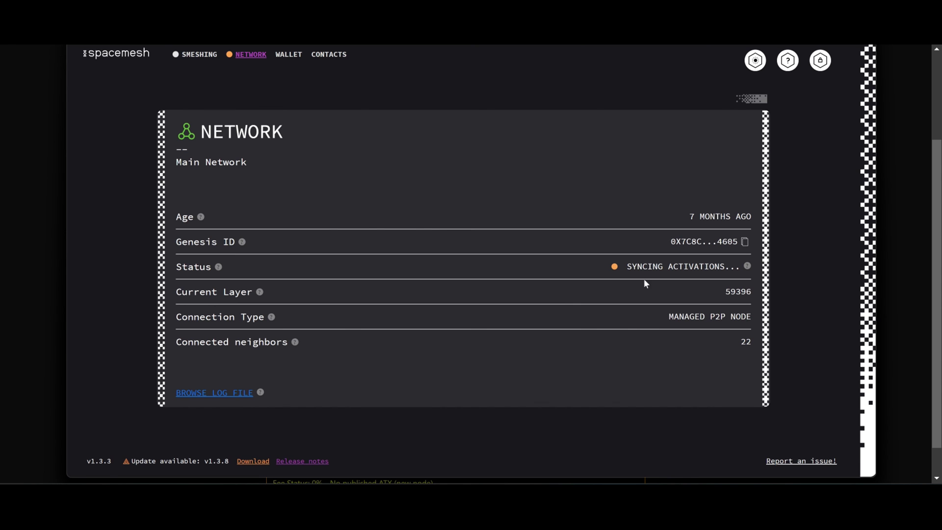
left_click_drag(702, 259, 674, 270)
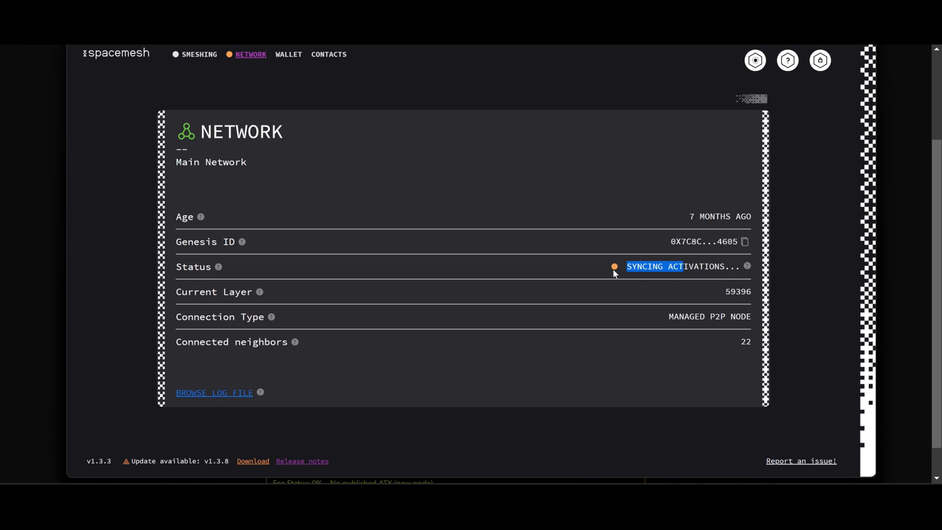
left_click(191, 80)
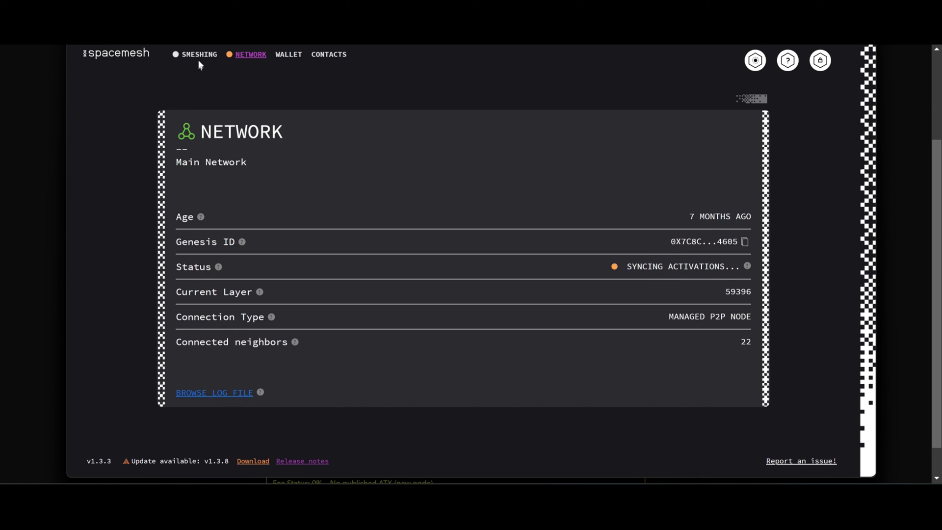
left_click(199, 56)
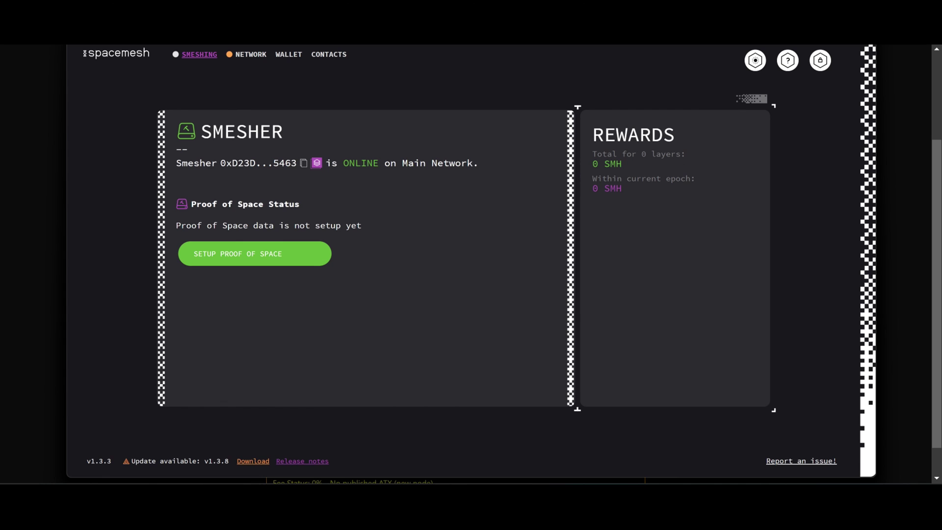
Step: Return to the Team24 Dashboard and review the cycle gap countdowns, Account Status and Your Nodes sections
key("alt+Tab")
scroll(537, 312, "up", 3)
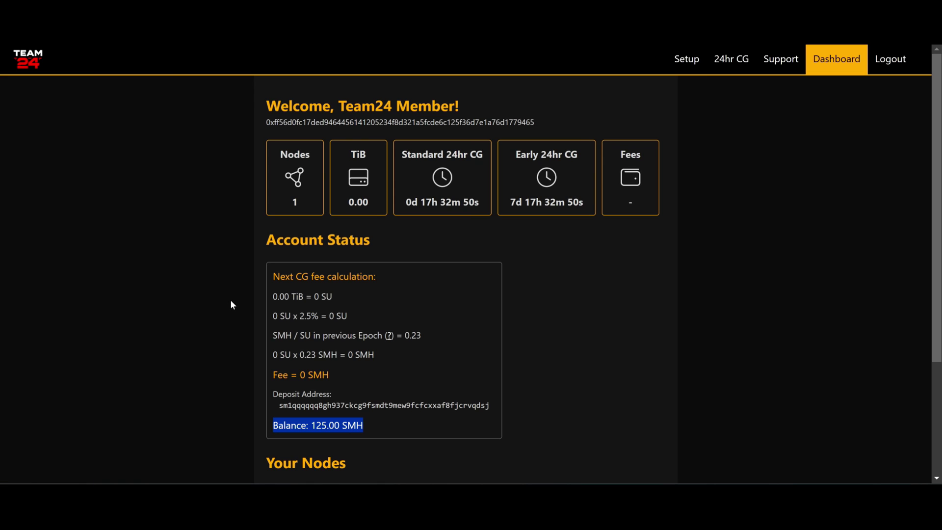
scroll(231, 304, "down", 3)
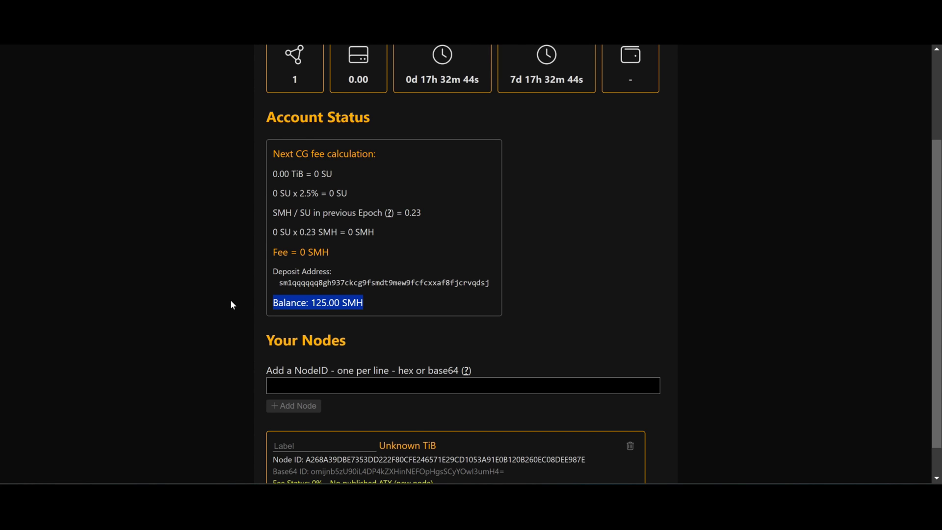
scroll(230, 302, "down", 1)
scroll(230, 302, "up", 3)
scroll(229, 299, "up", 1)
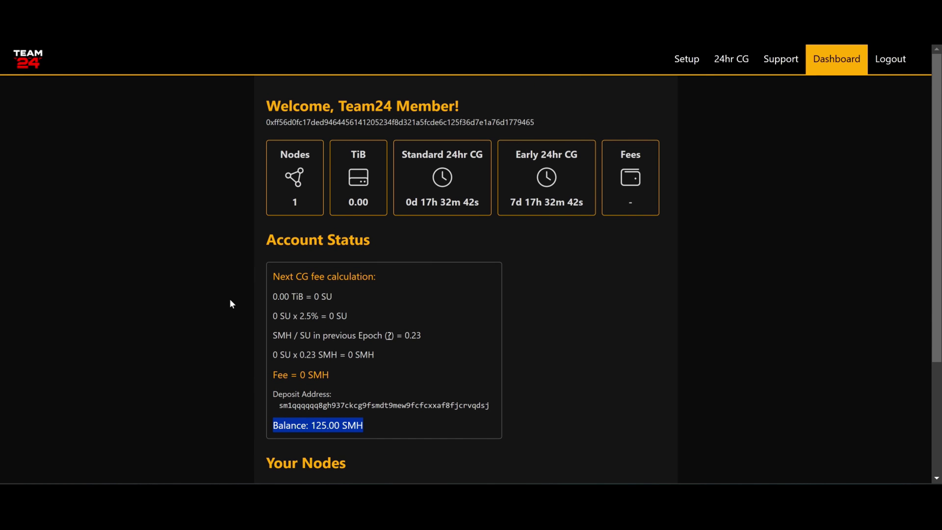